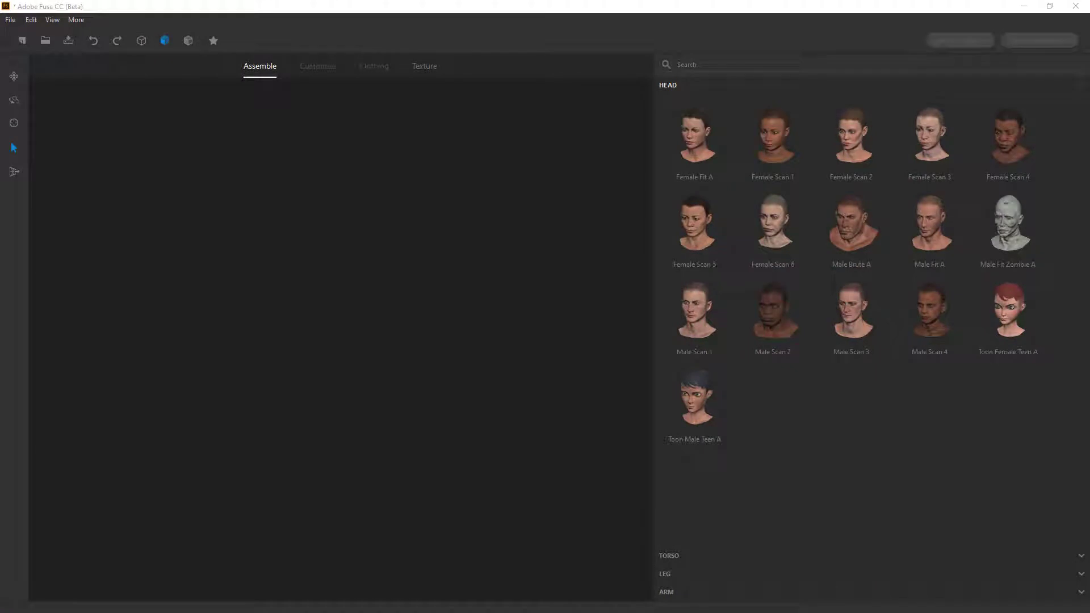
Step: Load the Female Fit A head onto the model and orbit to see its other side
click(402, 260)
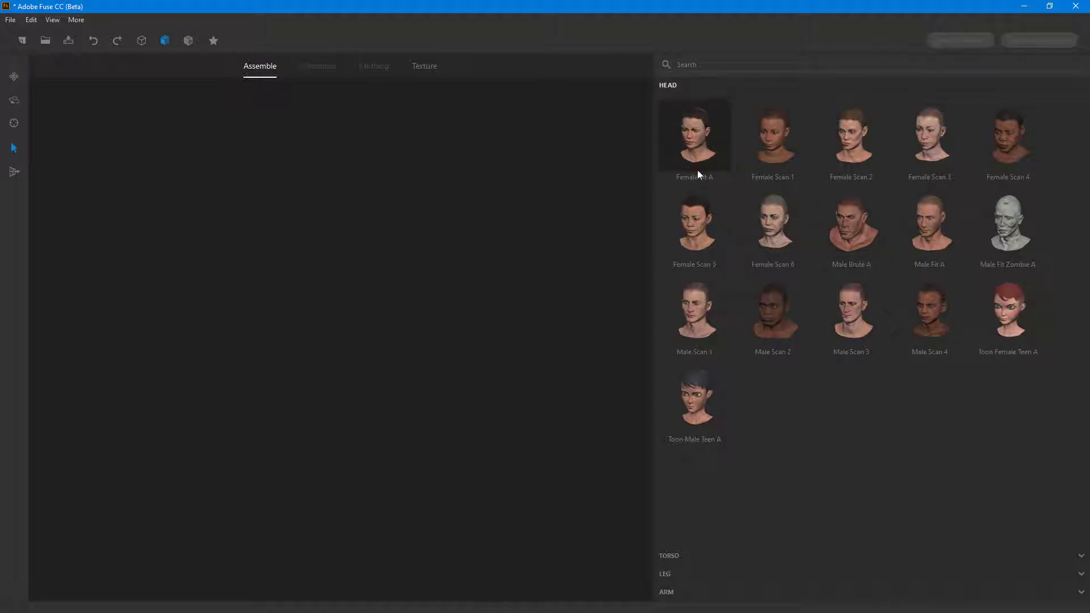
click(694, 139)
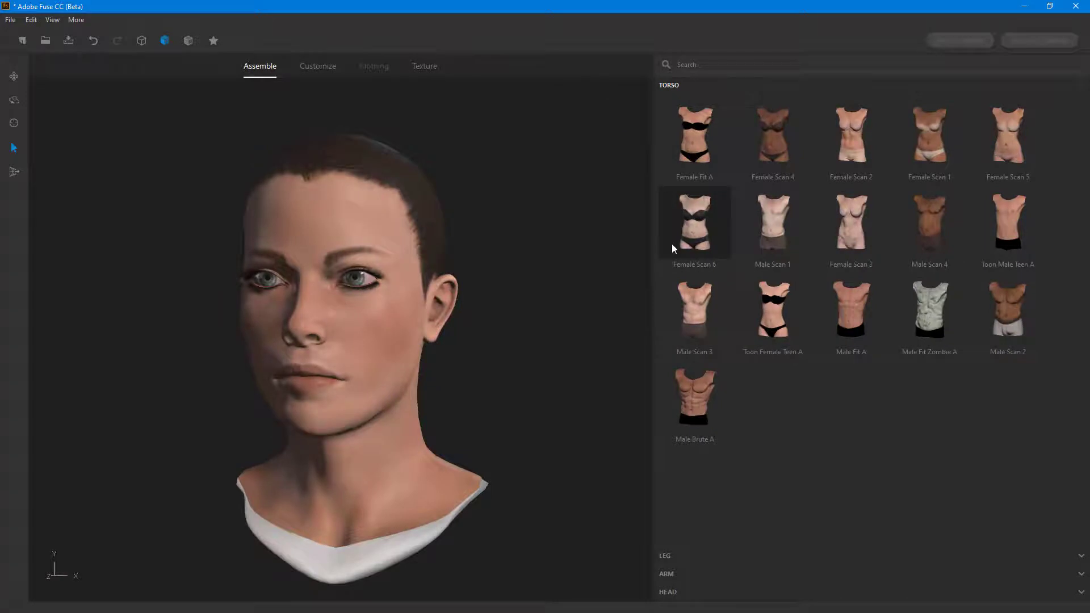
drag(535, 236, 613, 237)
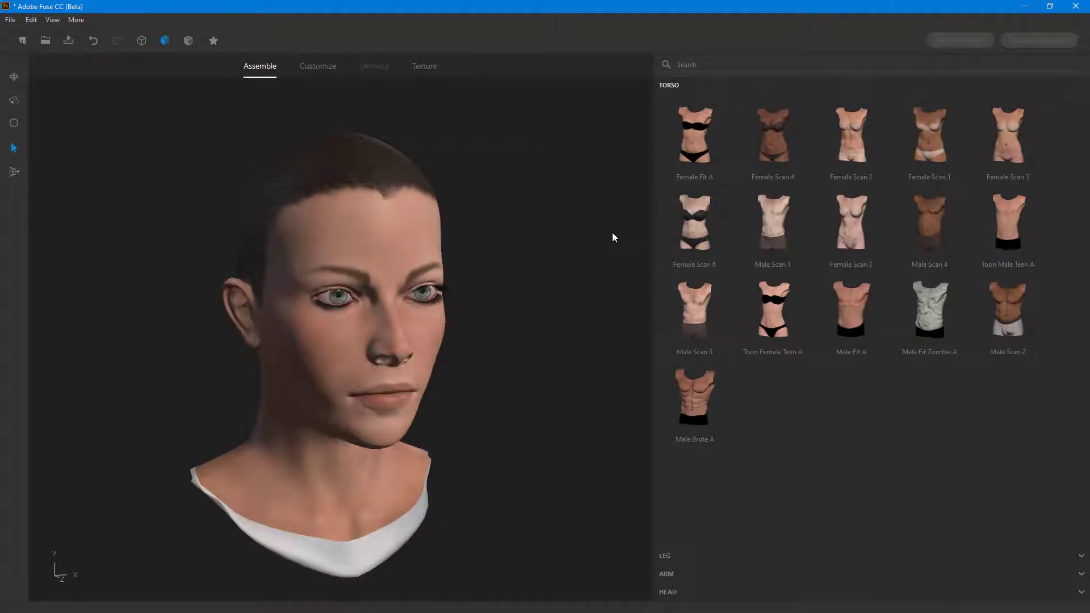
Step: Browse the head presets and swap the head for Toon Female Teen A
click(682, 593)
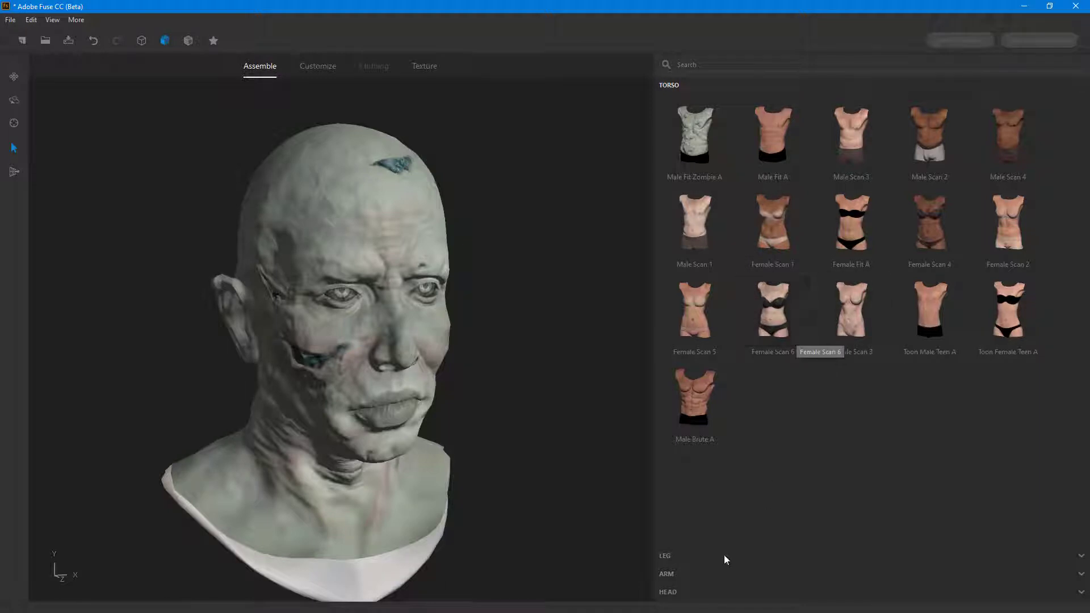
click(685, 592)
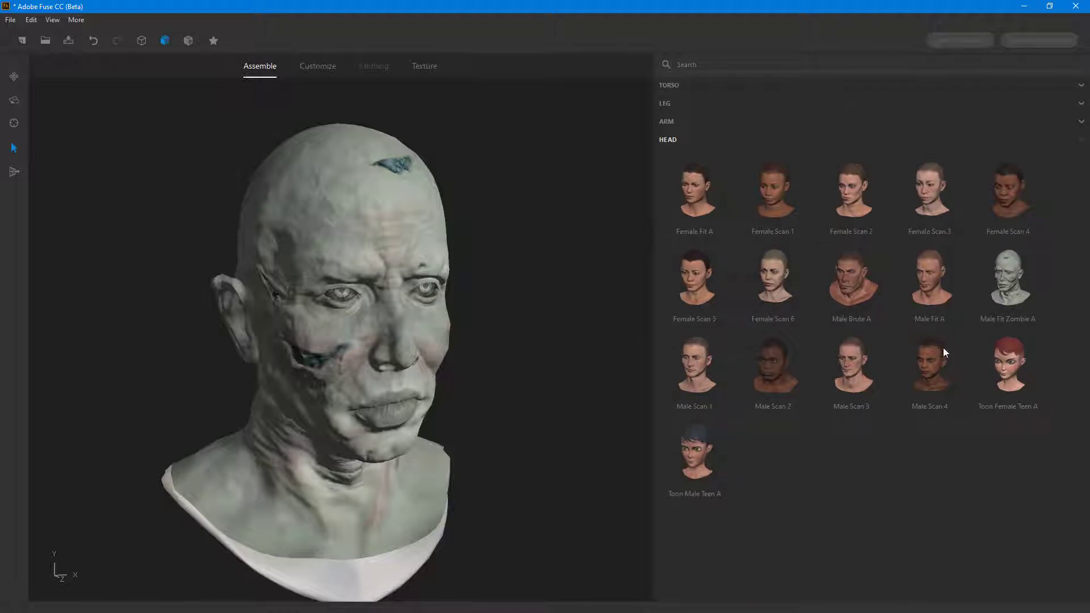
click(989, 376)
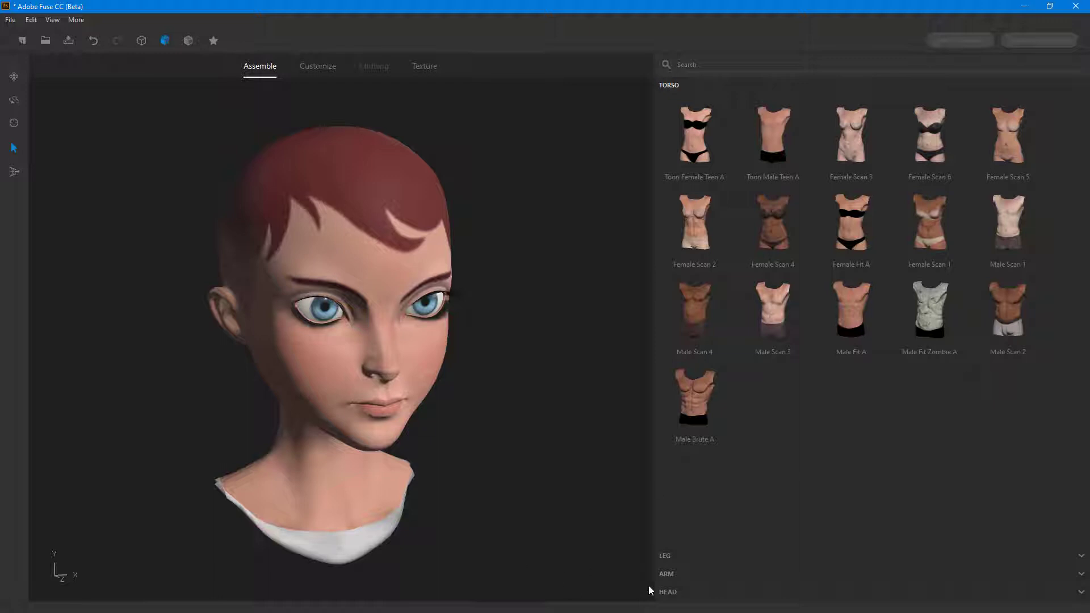
click(661, 592)
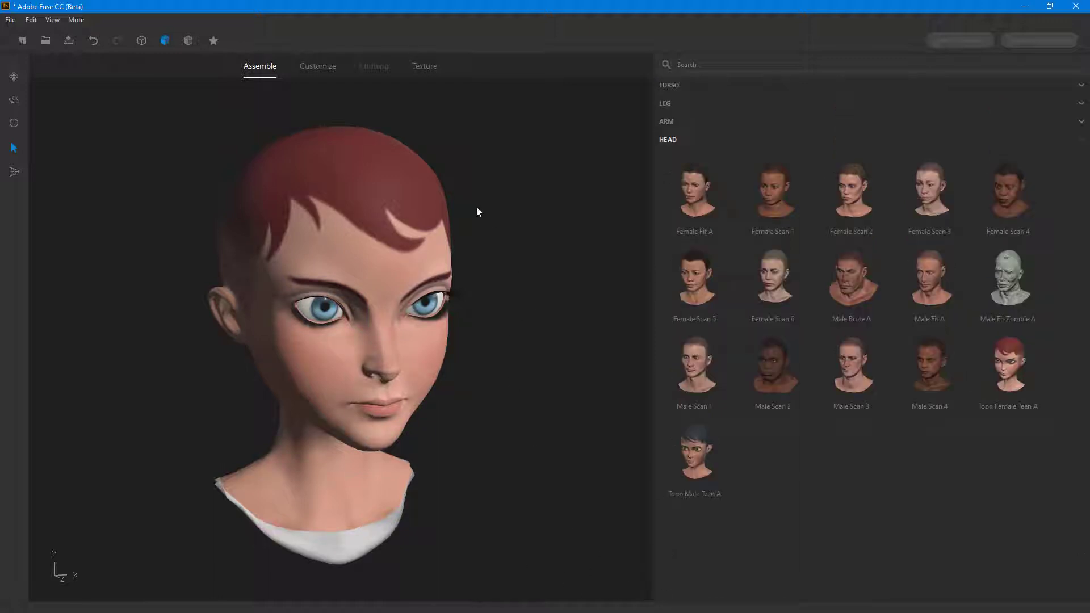
Step: Start Save As and choose the TutorTube (K:) drive as the save location
click(11, 20)
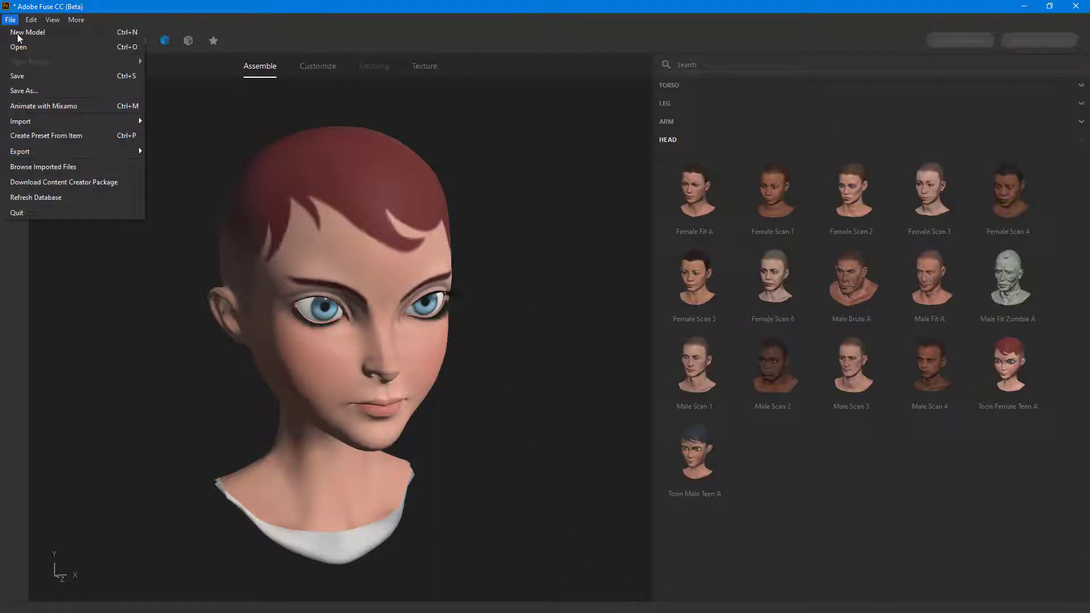
click(23, 91)
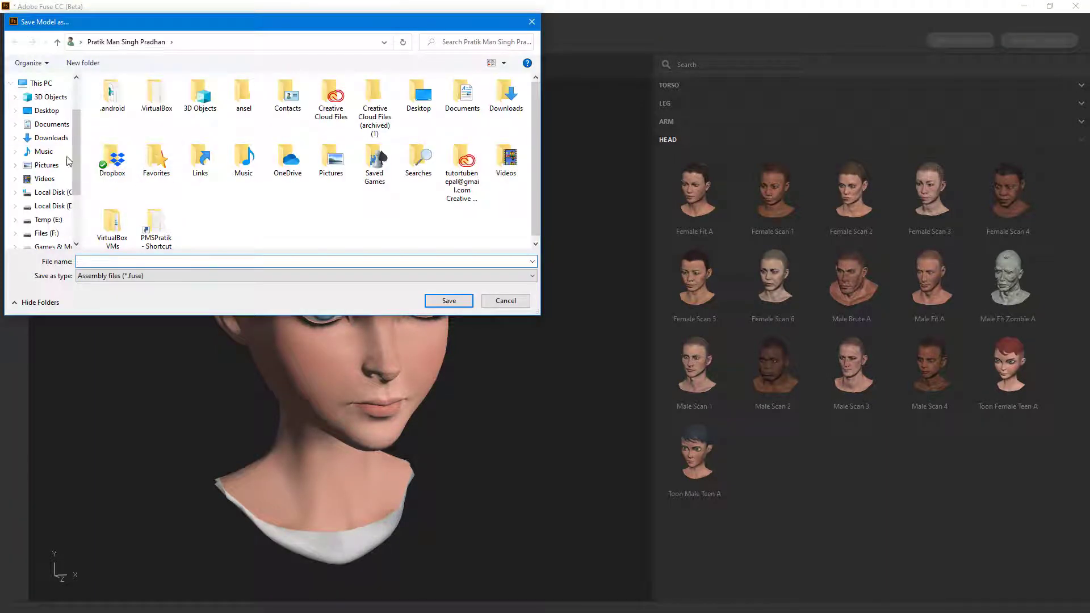
drag(79, 128, 78, 165)
scroll(78, 165, down, 1)
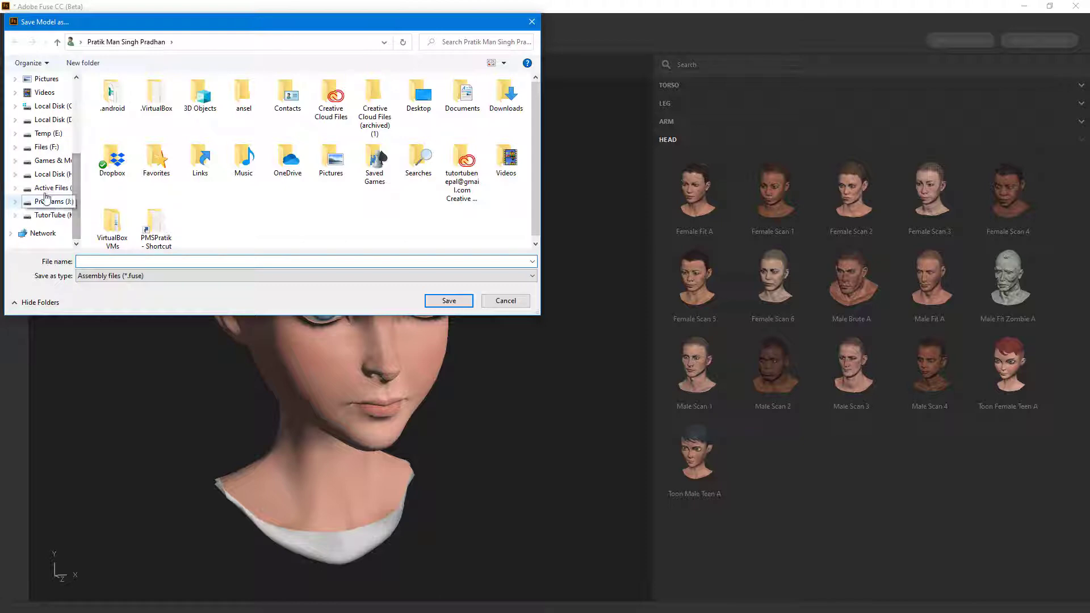
click(58, 214)
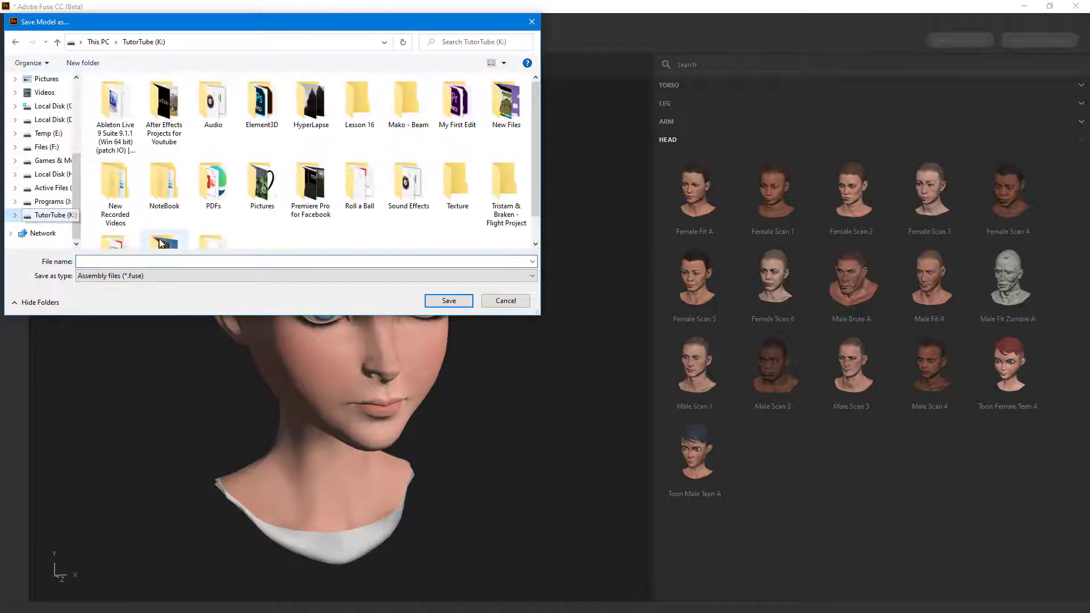
Step: Name the file TutorTubeLesson and save it as TutorTubeLesson.fuse
click(148, 262)
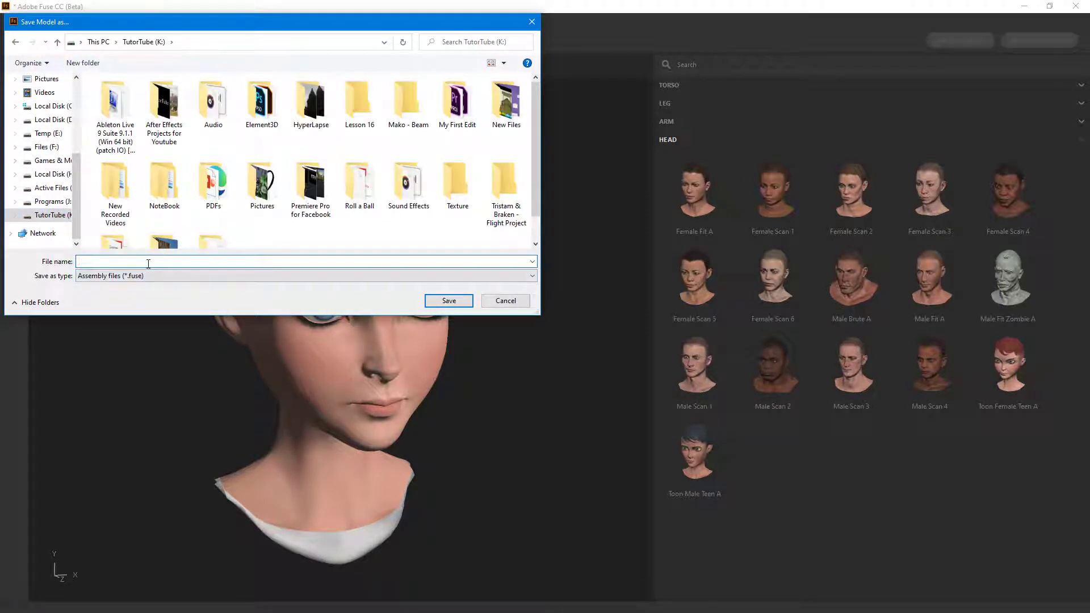
text(TutorTuvbe)
key(BackSpace)
text(beL)
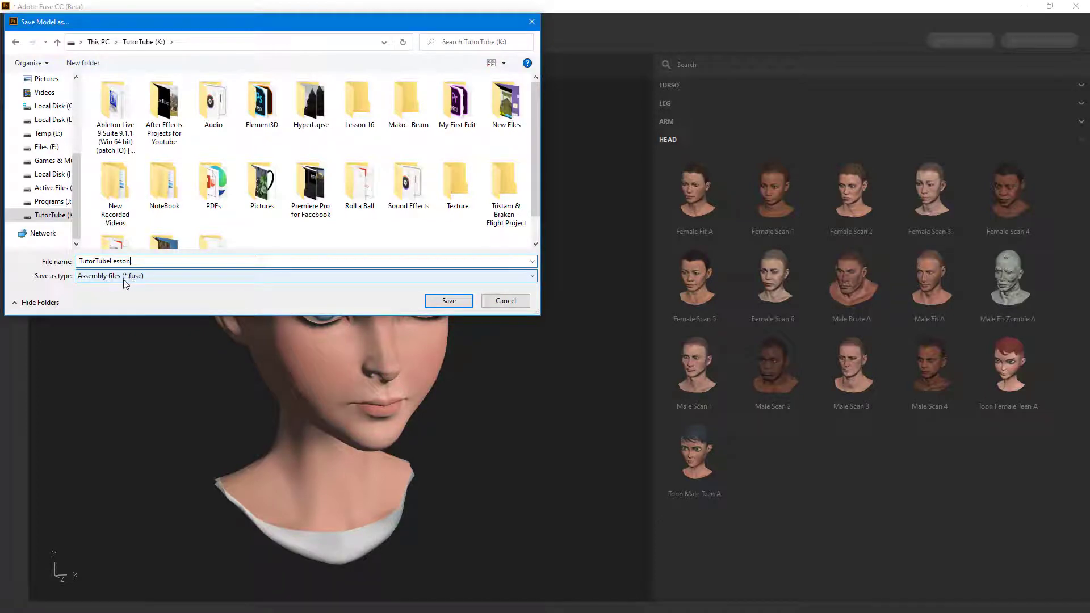
click(448, 301)
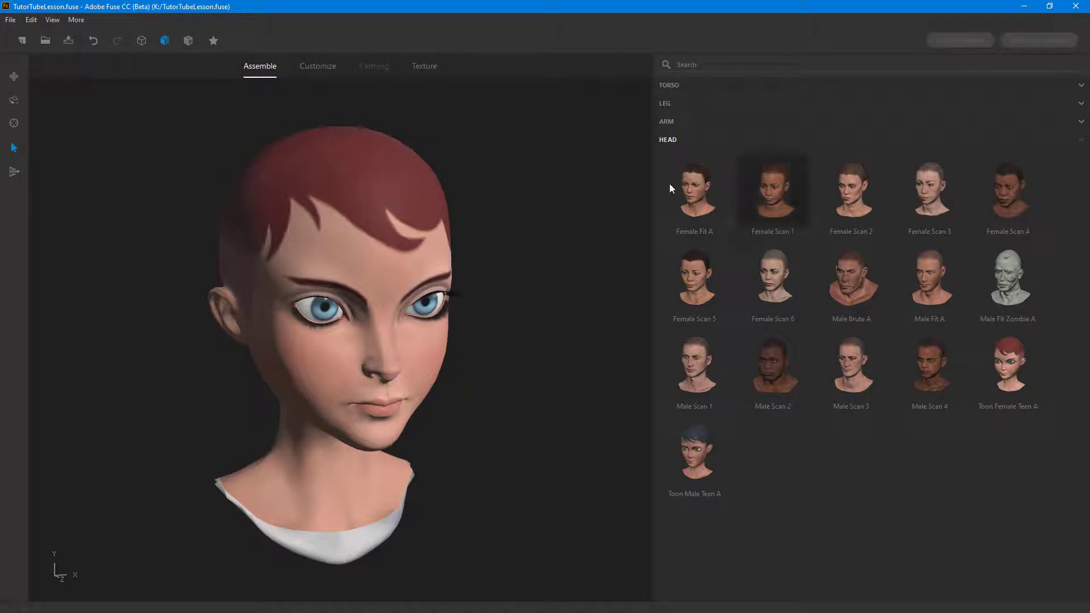
drag(546, 291, 577, 299)
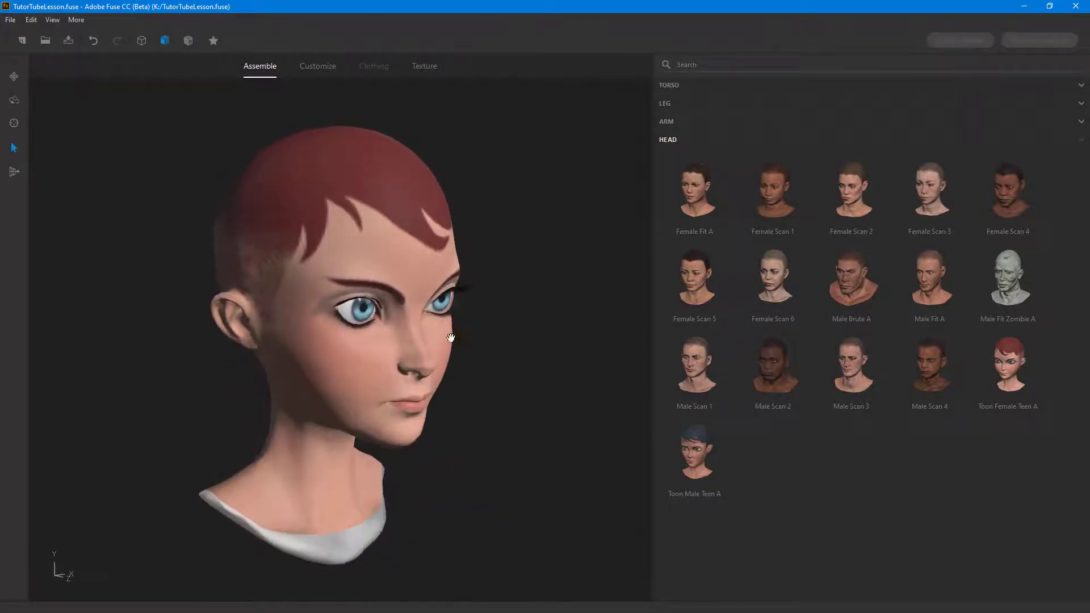
scroll(458, 334, up, 3)
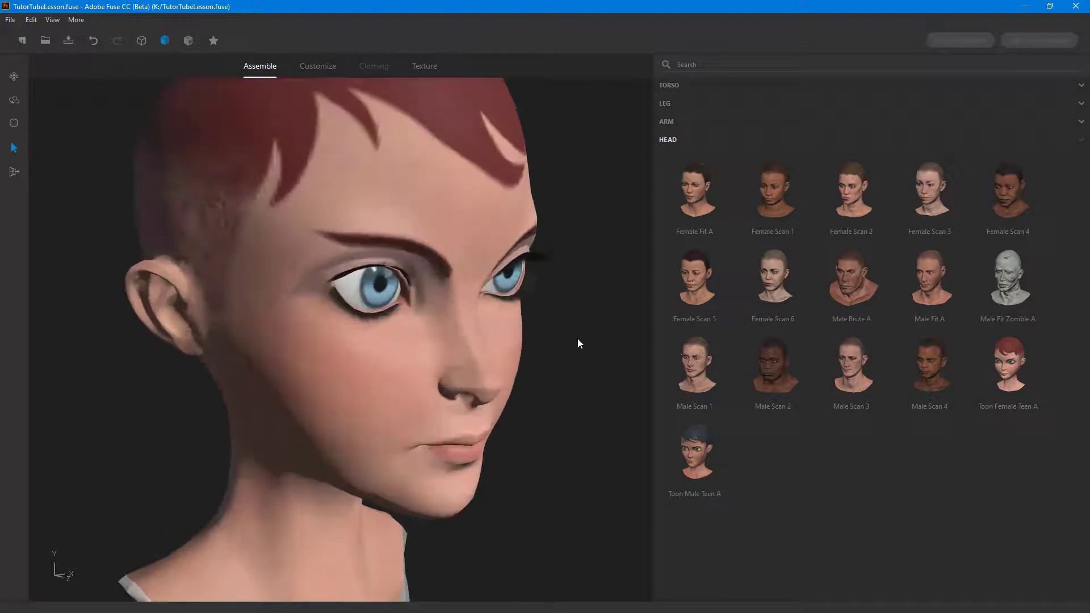
scroll(577, 342, up, 6)
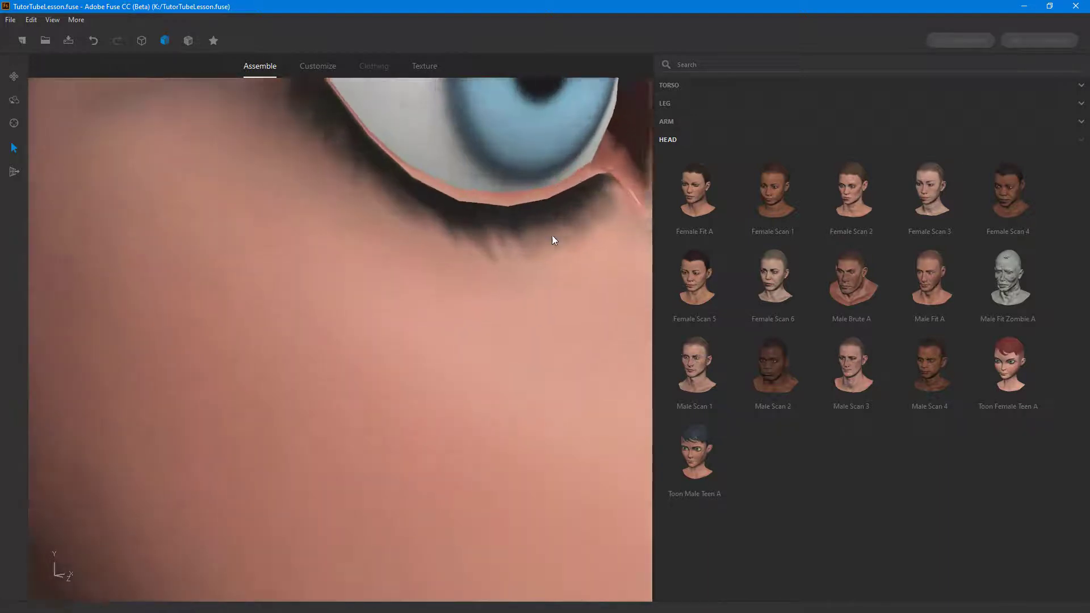
scroll(553, 238, down, 4)
scroll(603, 472, down, 8)
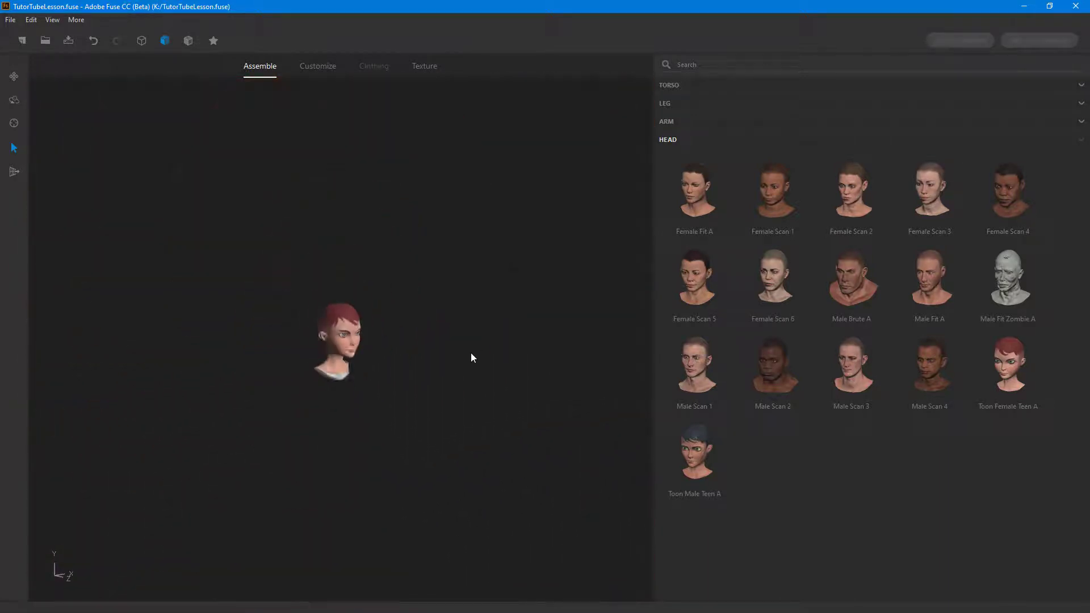
scroll(471, 357, down, 1)
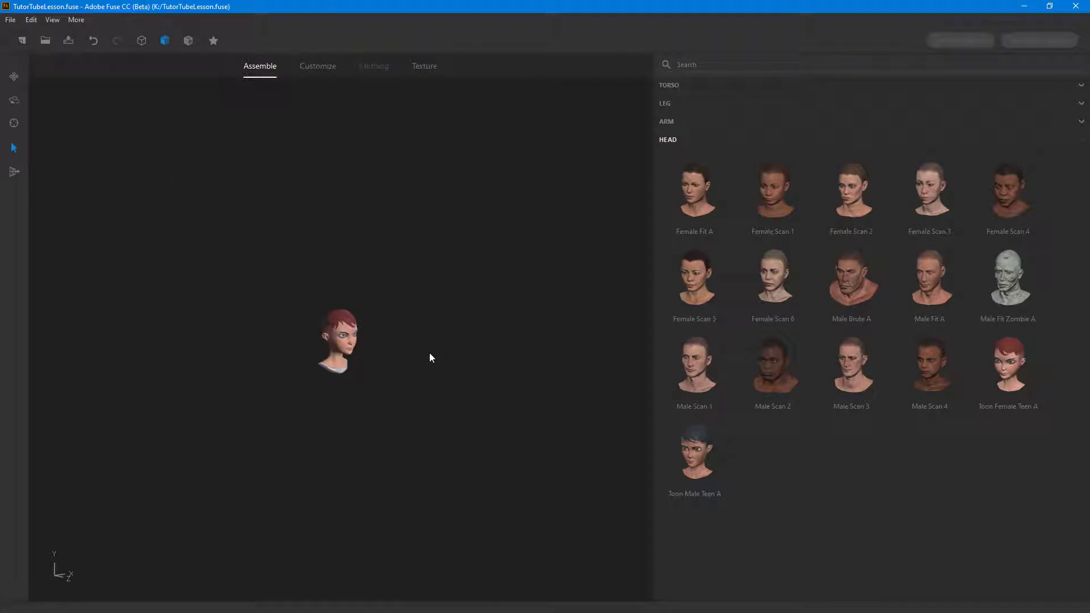
scroll(352, 227, up, 8)
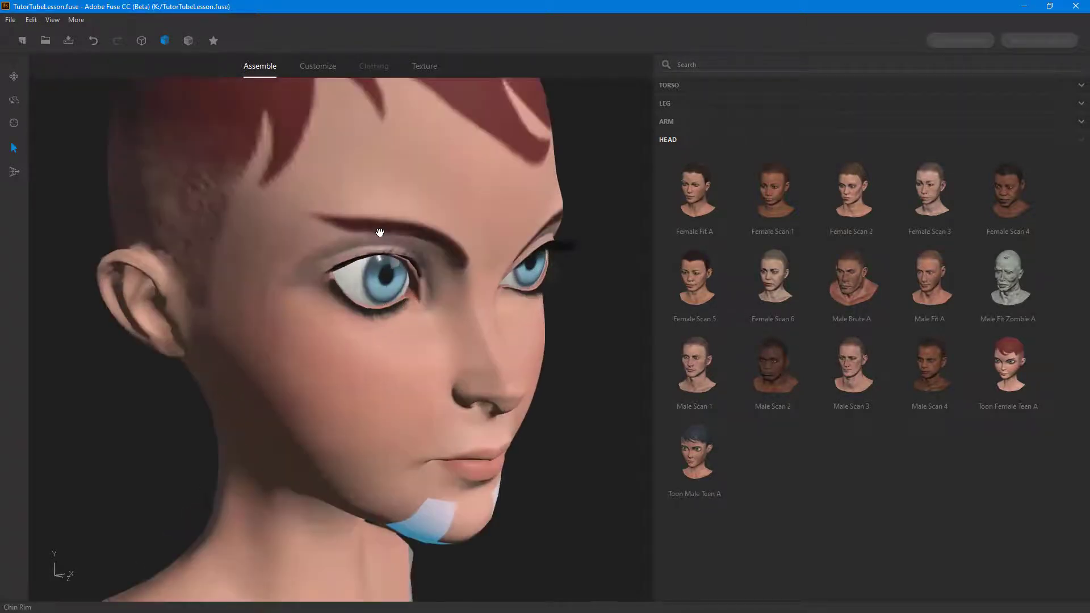
drag(380, 233, 318, 367)
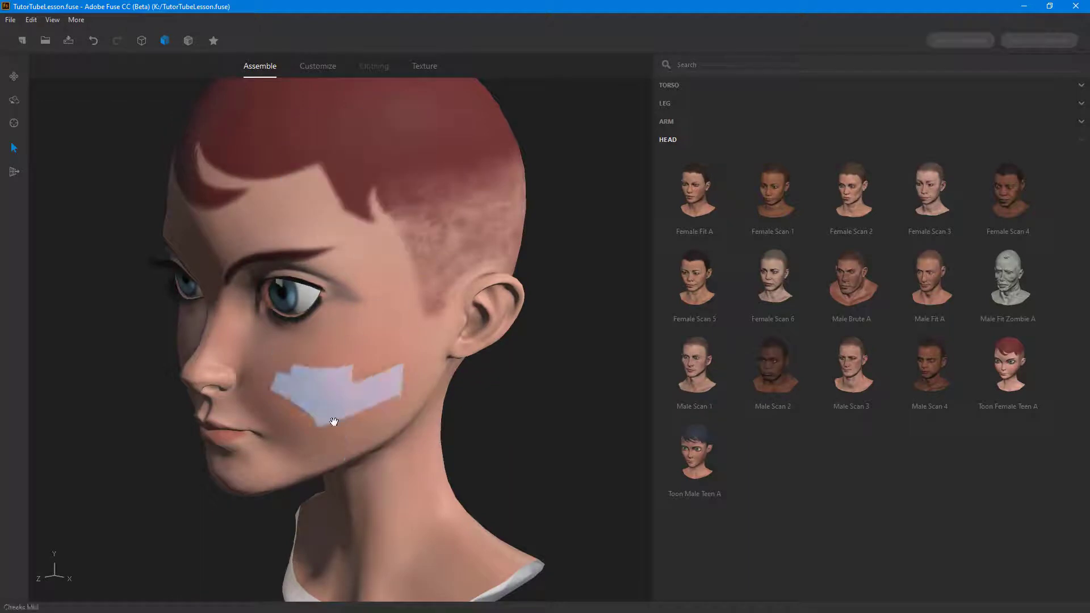
click(335, 418)
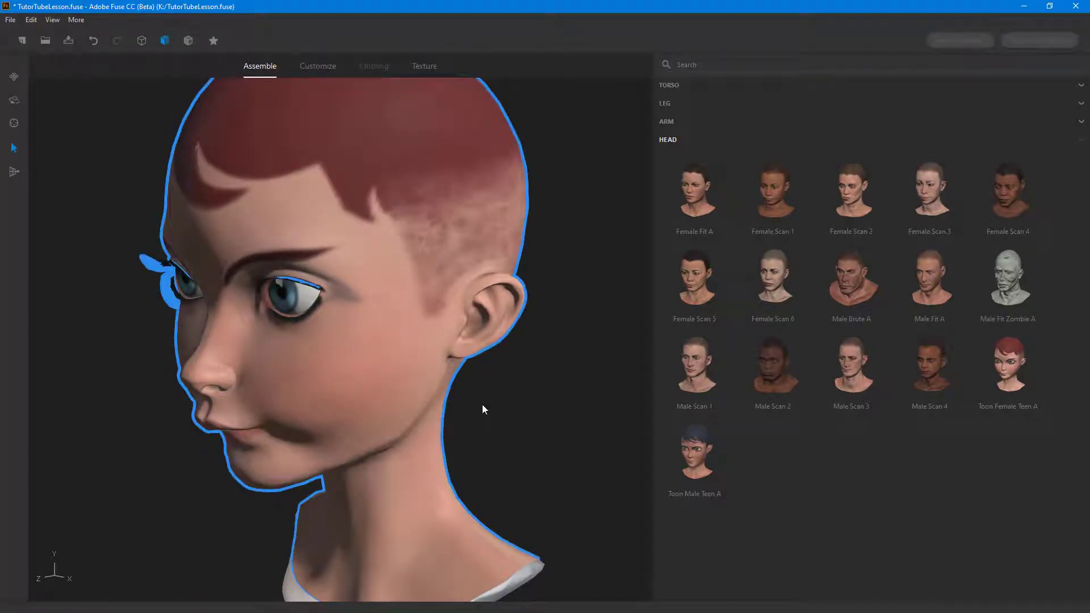
key(ctrl+z)
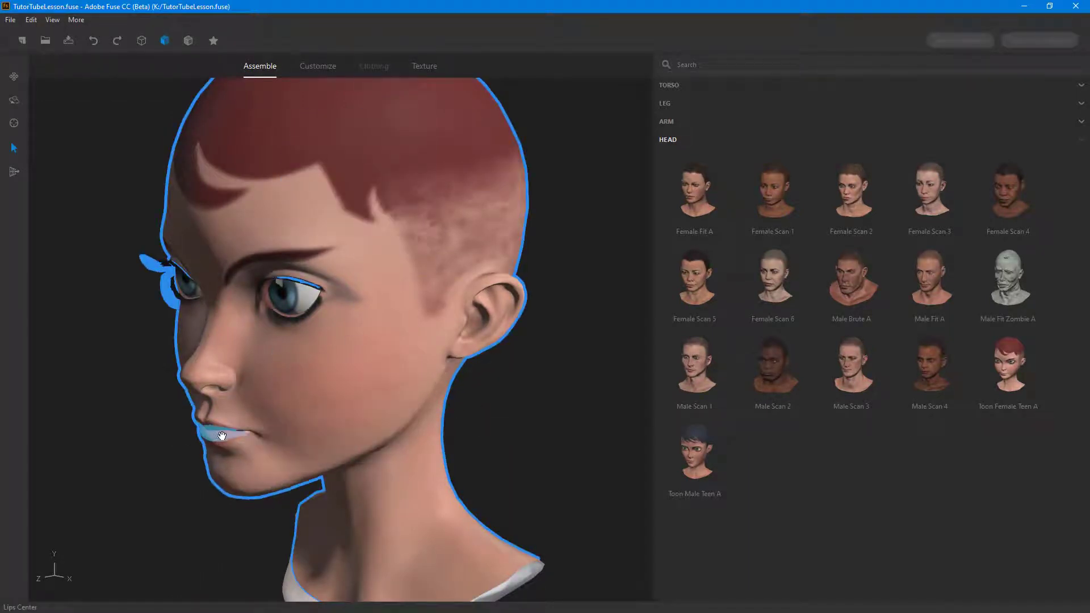
scroll(501, 377, down, 5)
scroll(528, 550, up, 8)
scroll(523, 428, down, 10)
scroll(539, 365, down, 5)
scroll(537, 567, up, 4)
scroll(509, 479, down, 2)
scroll(398, 408, up, 8)
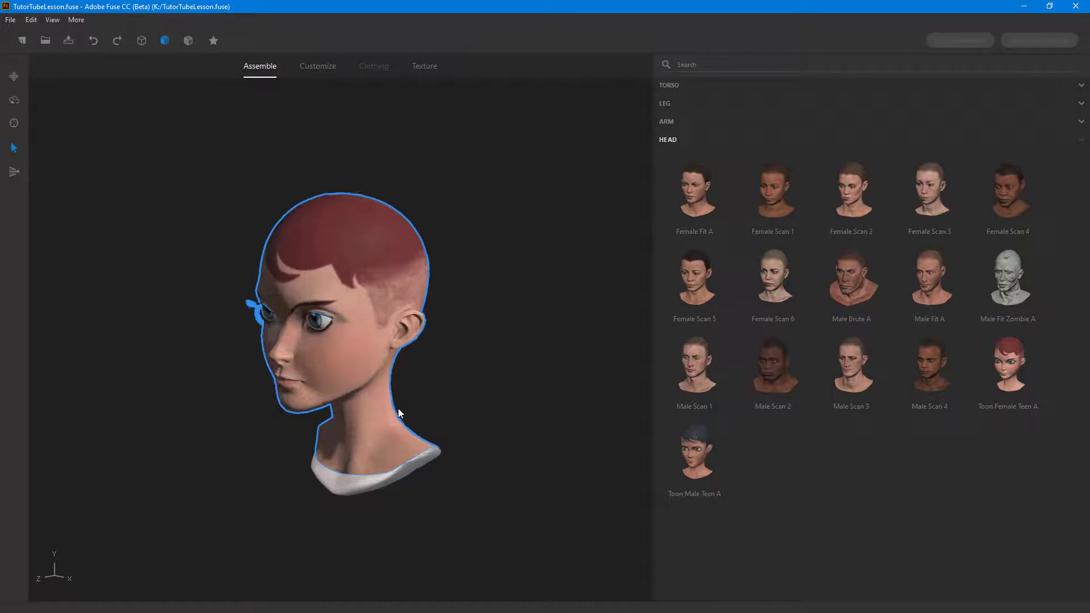
scroll(414, 423, down, 2)
drag(487, 441, 522, 397)
scroll(523, 396, up, 6)
drag(607, 487, 471, 402)
key(ctrl+z)
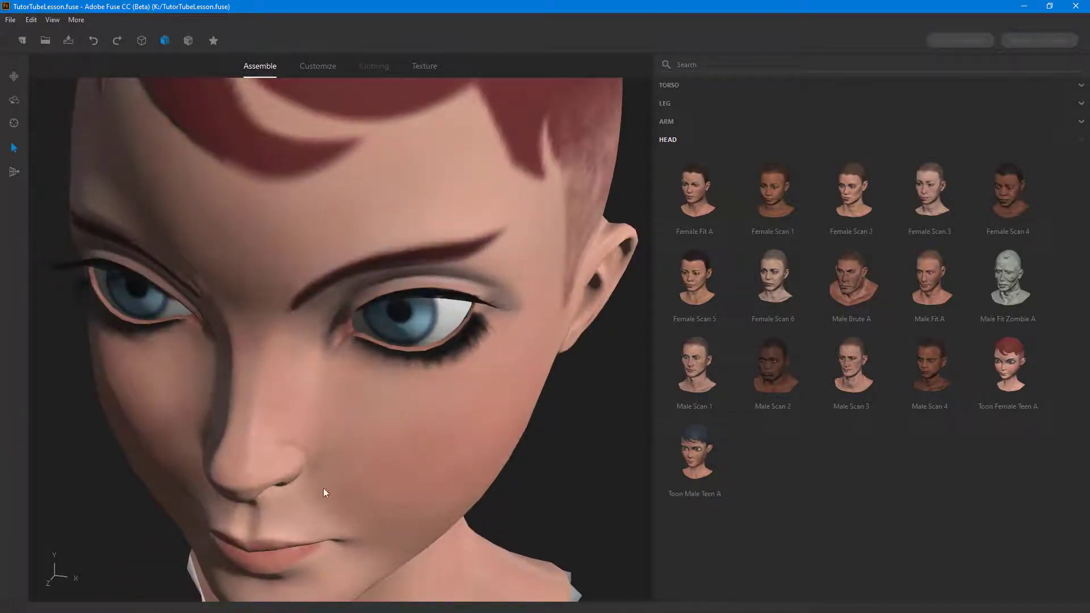
scroll(341, 398, down, 3)
drag(355, 419, 609, 377)
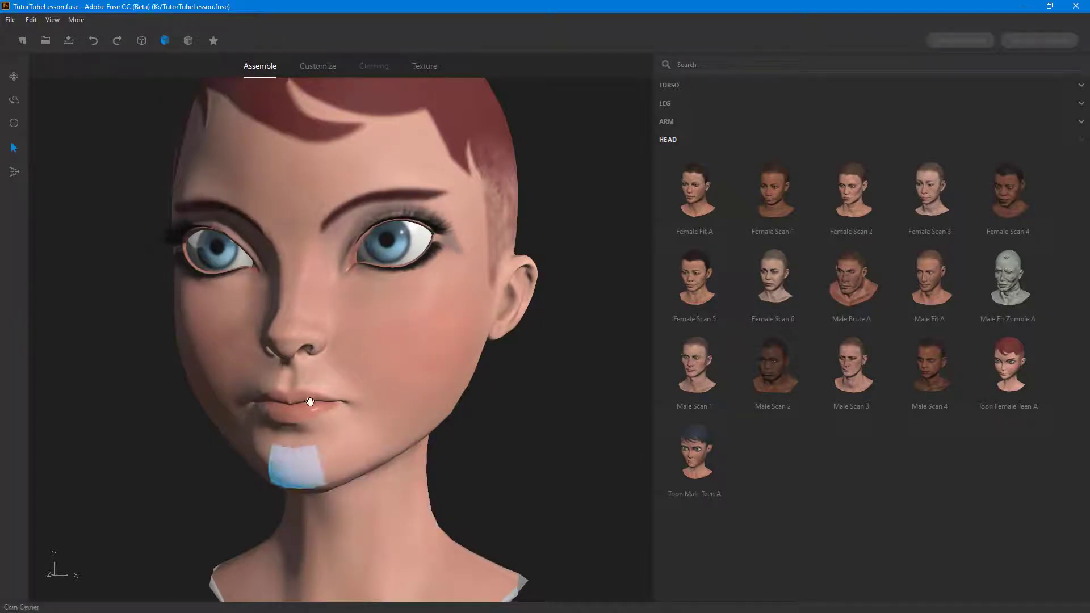
drag(560, 462, 617, 481)
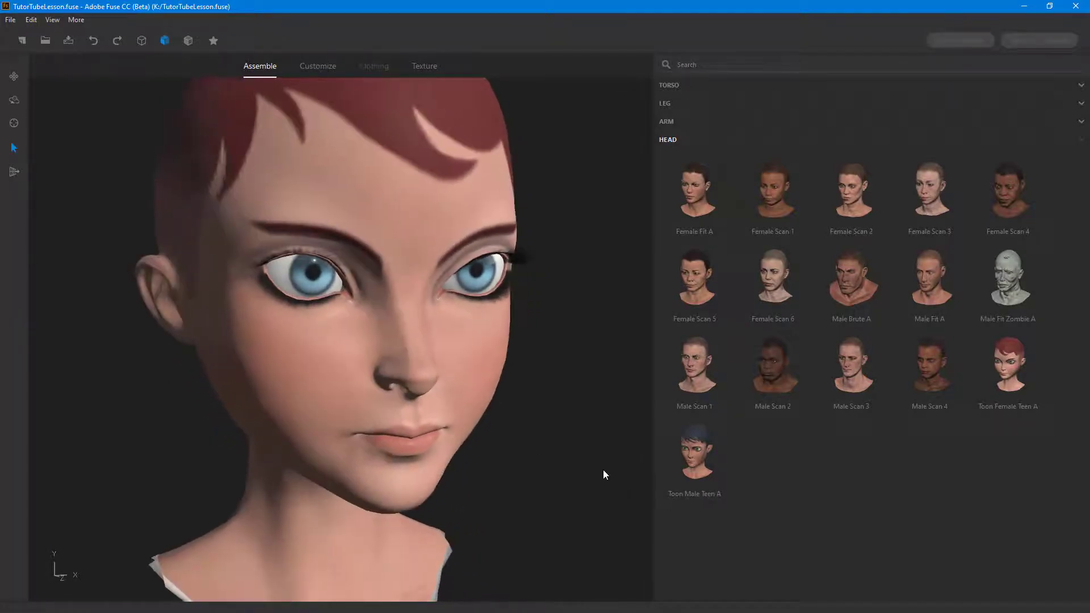
scroll(603, 474, down, 3)
scroll(602, 377, up, 4)
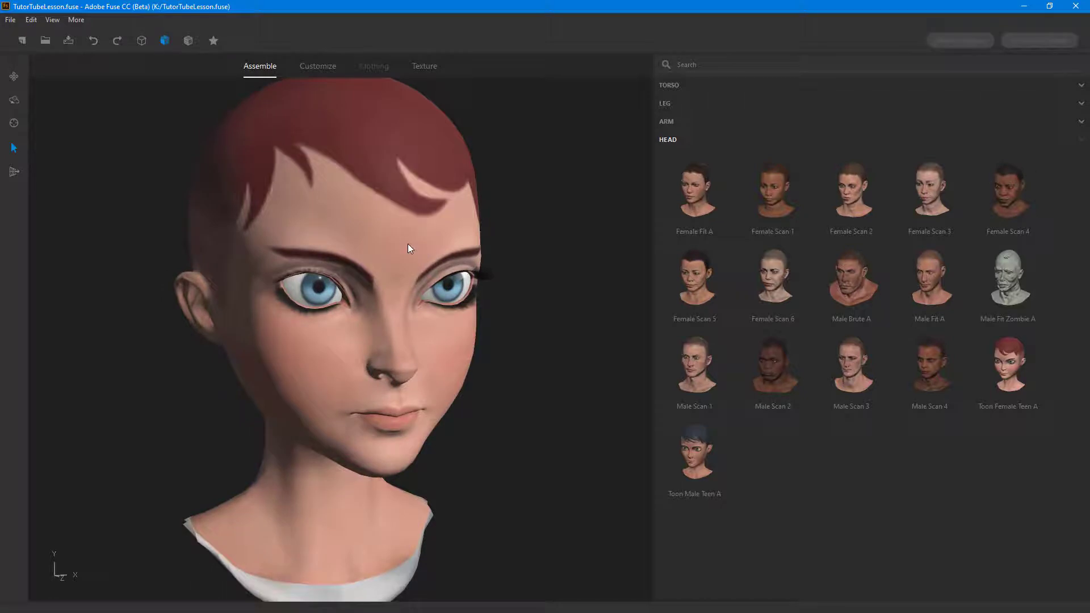
Step: Select the head and pull the lips down to close the mouth
click(413, 416)
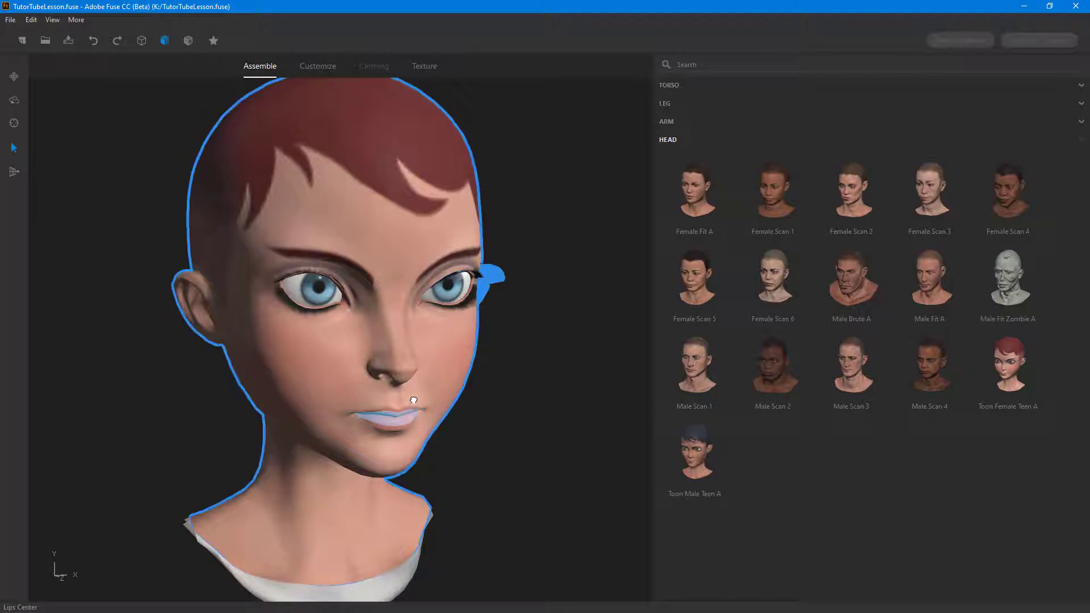
drag(413, 400, 412, 416)
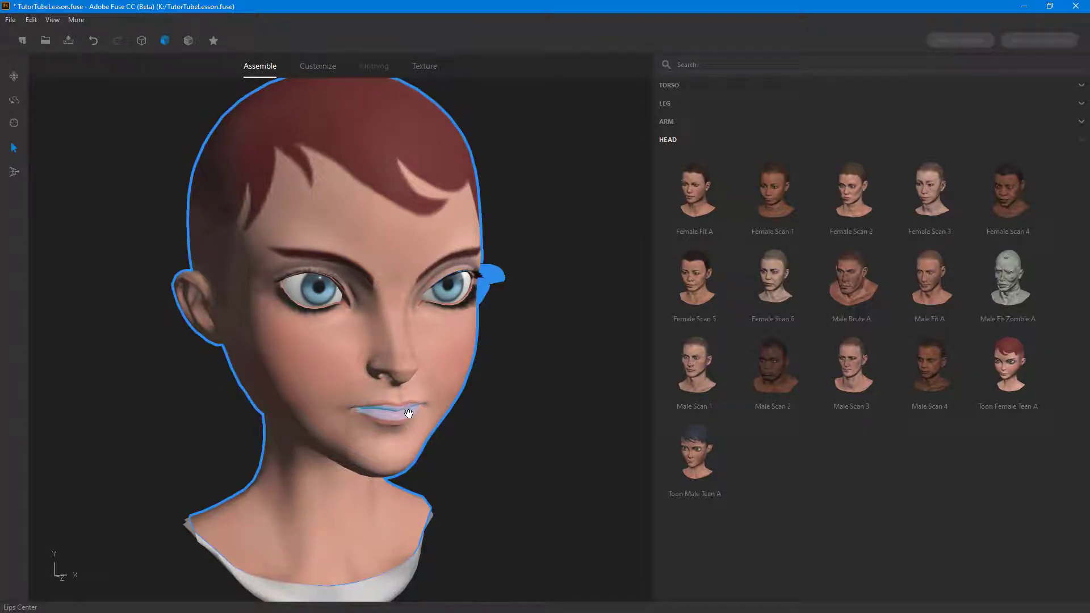
drag(408, 418, 404, 434)
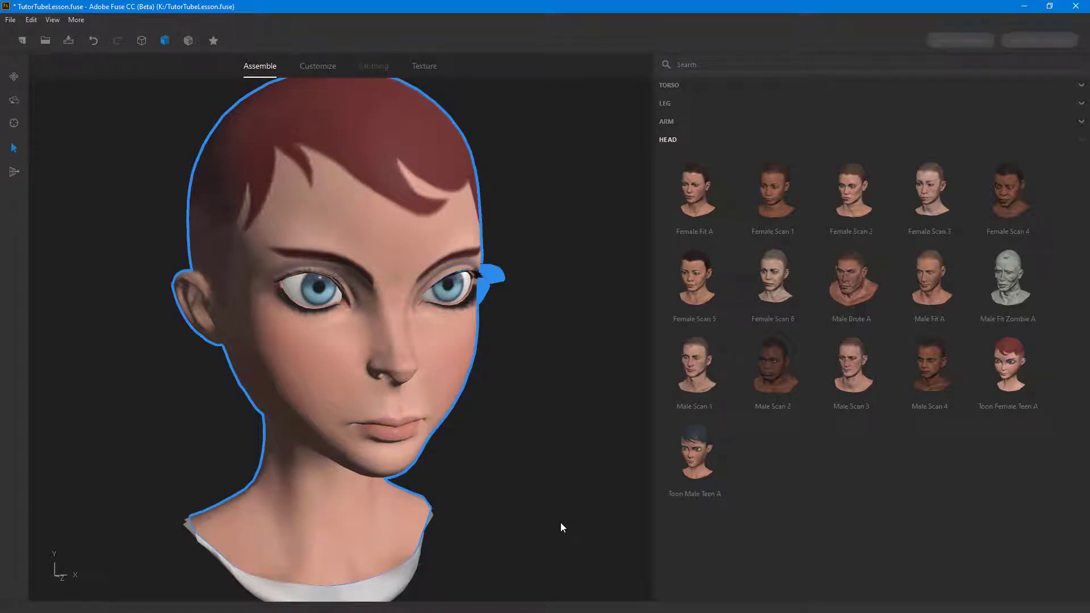
Step: Orbit and zoom around the head to check the lips, ending on a front view
drag(545, 491, 648, 477)
drag(471, 434, 360, 424)
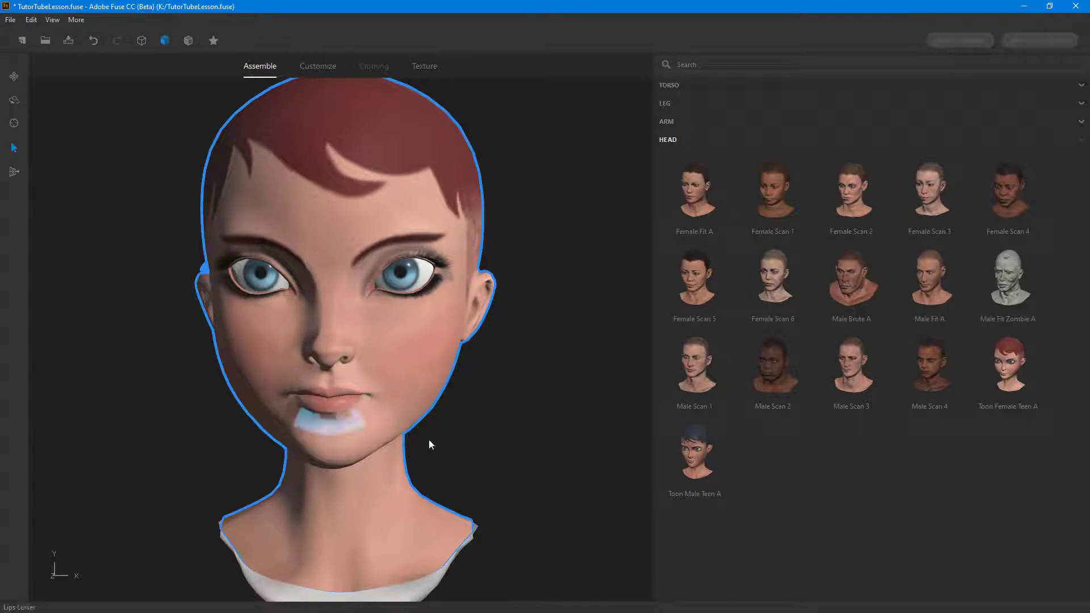
drag(479, 455, 523, 473)
scroll(417, 377, up, 3)
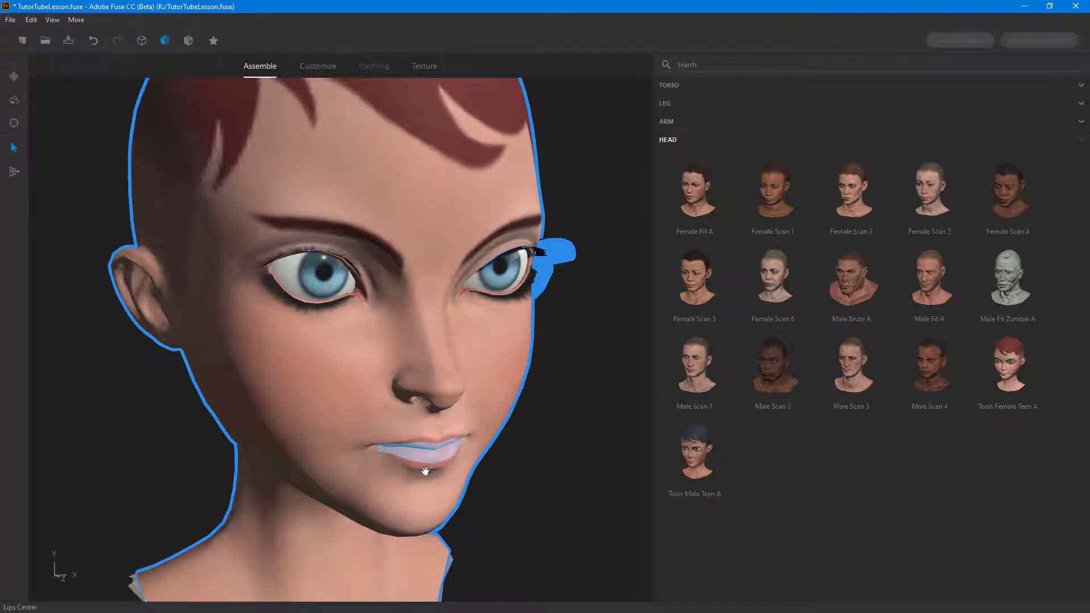
scroll(478, 480, down, 2)
scroll(478, 476, up, 1)
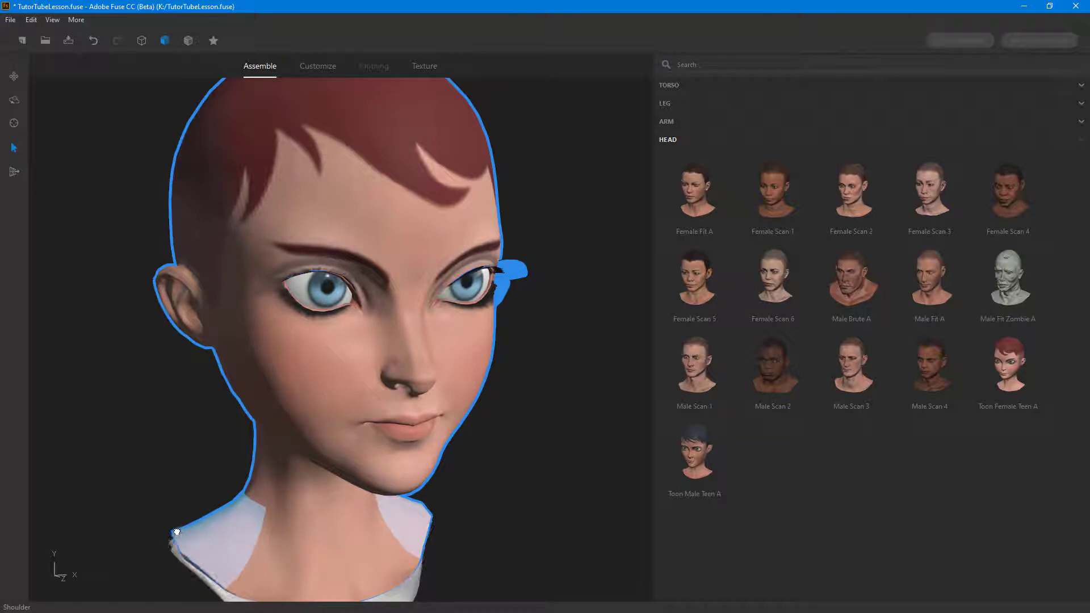
scroll(373, 521, down, 2)
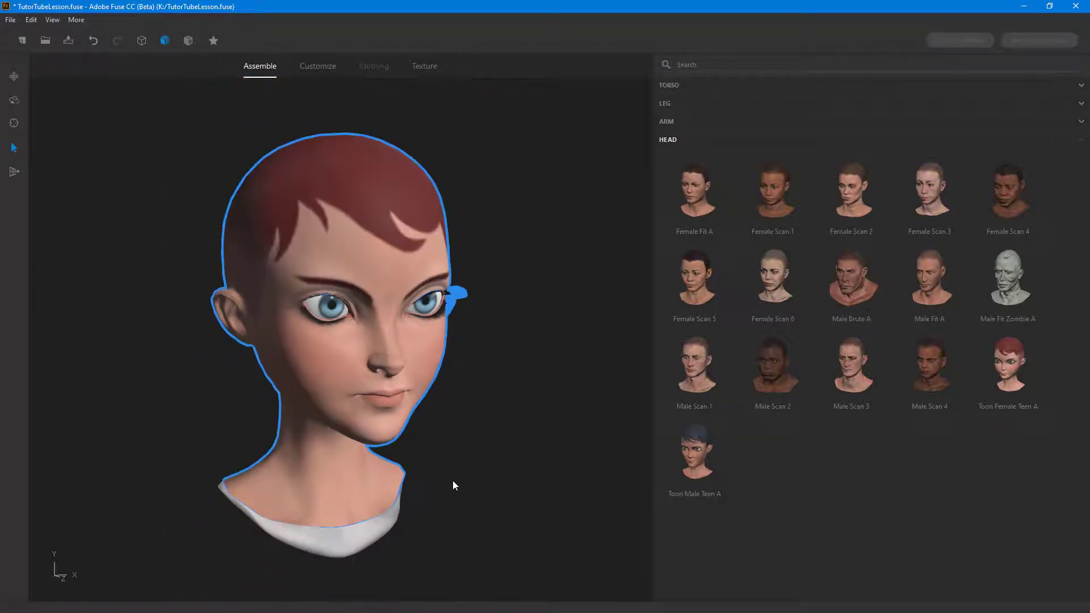
drag(452, 480, 403, 469)
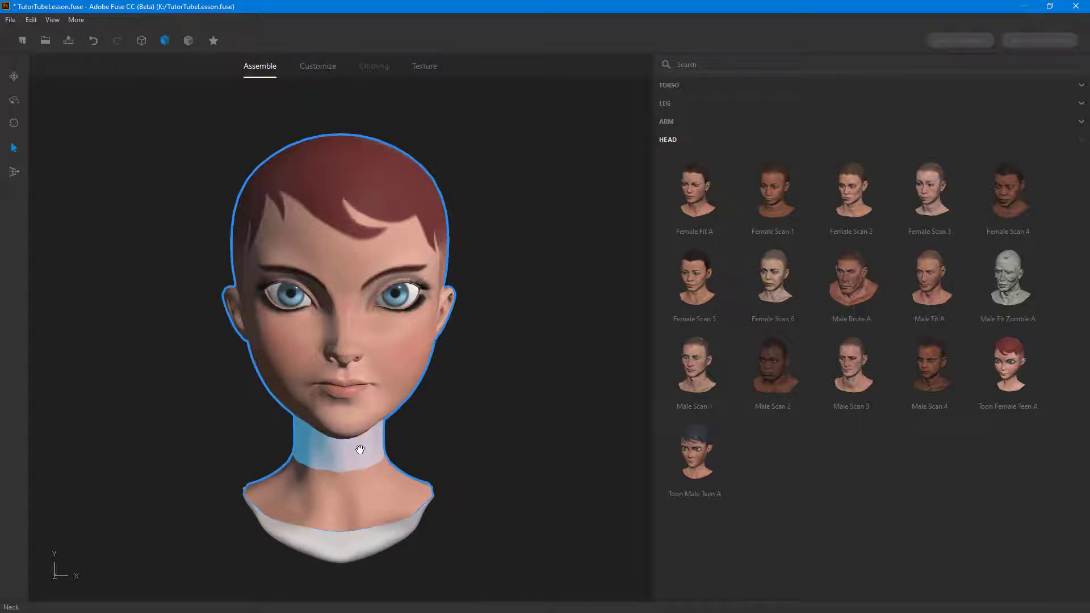
Step: From a side view, drag the neck region inward and up to make it thinner and shorter
scroll(405, 455, up, 3)
drag(454, 496, 475, 519)
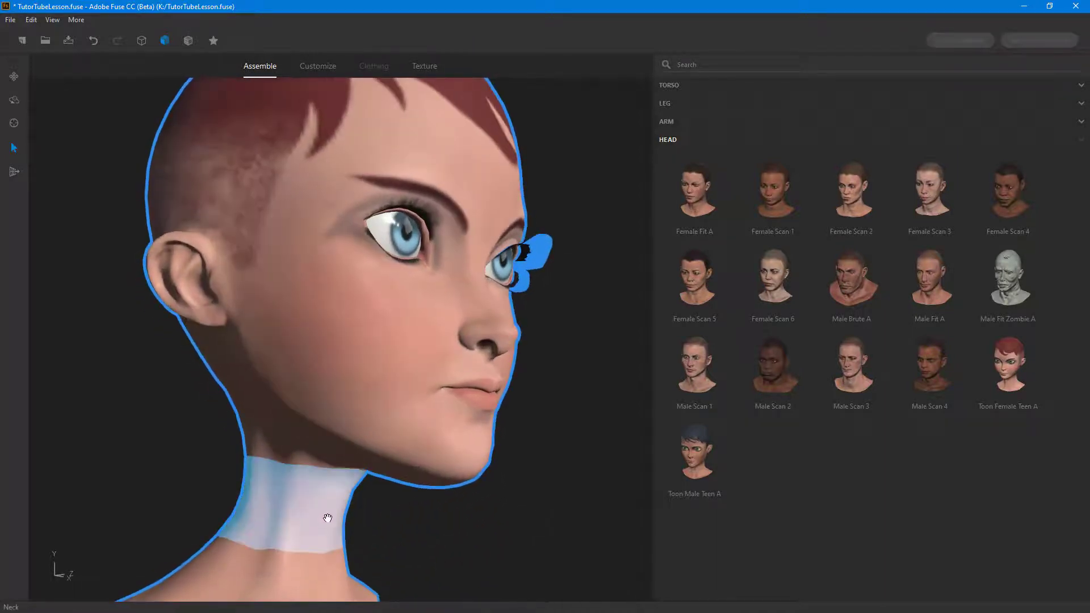
drag(343, 523, 364, 532)
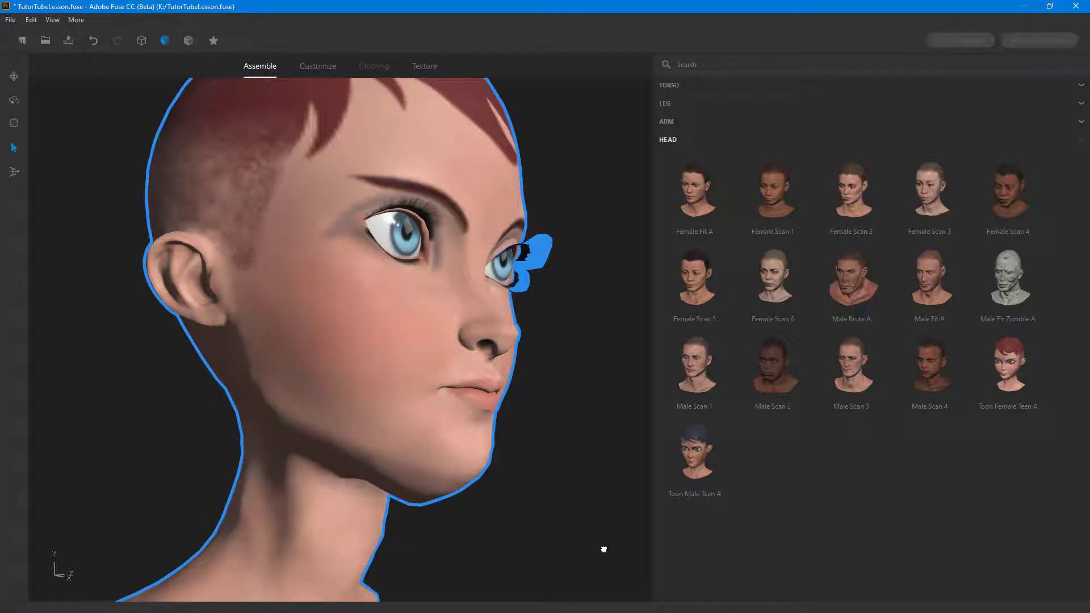
drag(352, 519, 351, 517)
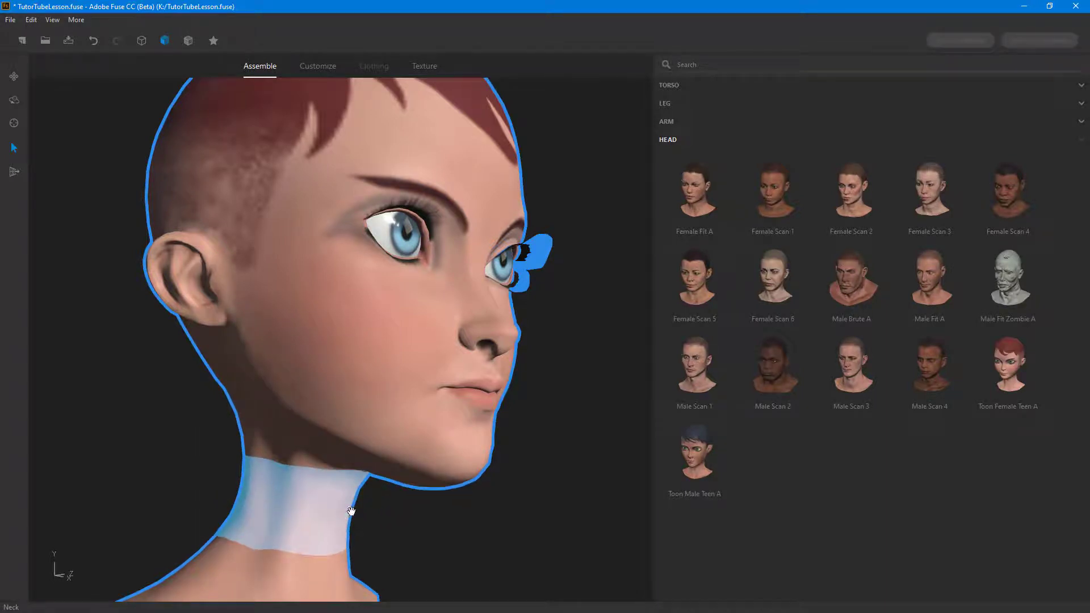
scroll(406, 522, down, 5)
scroll(412, 517, up, 5)
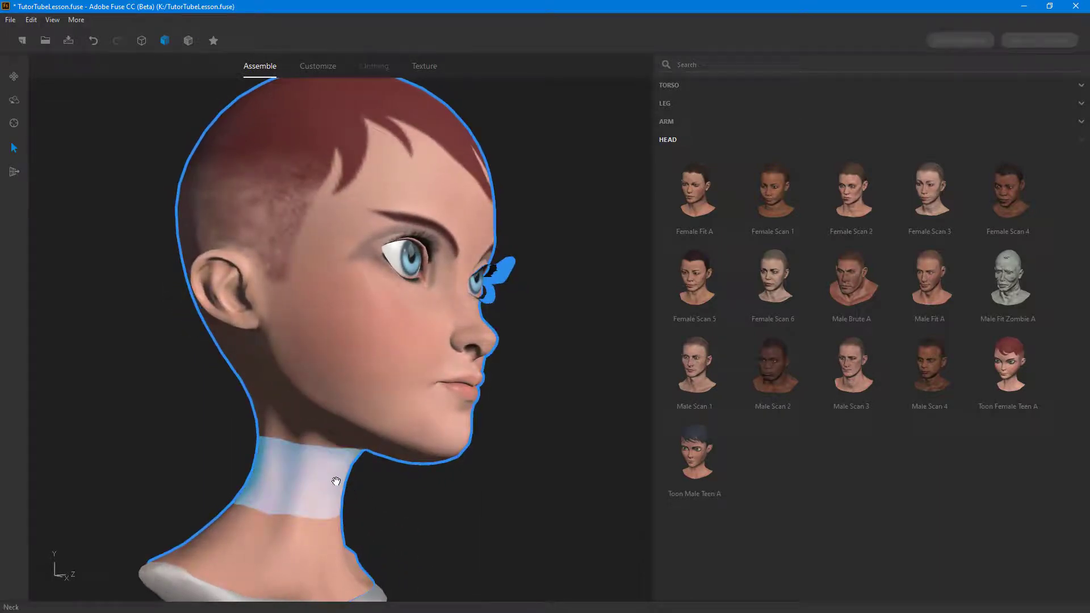
mouse_move(532, 506)
mouse_down()
mouse_move(447, 511)
mouse_move(528, 523)
mouse_move(540, 499)
mouse_up()
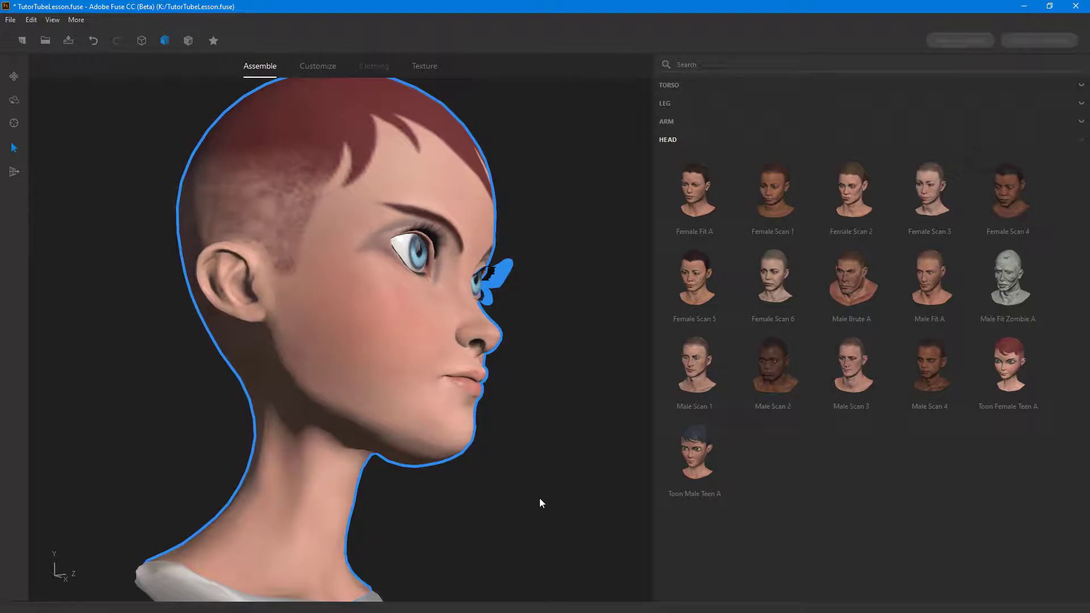
drag(446, 449, 382, 467)
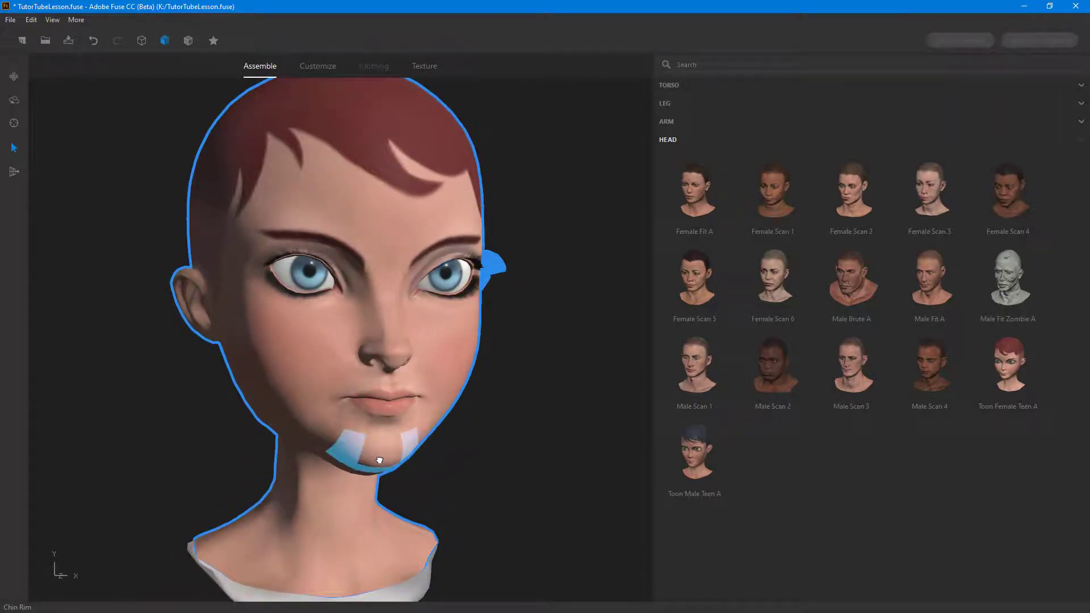
Step: Pull the chin center up, undo it, and reshape the chin again
drag(382, 458, 385, 436)
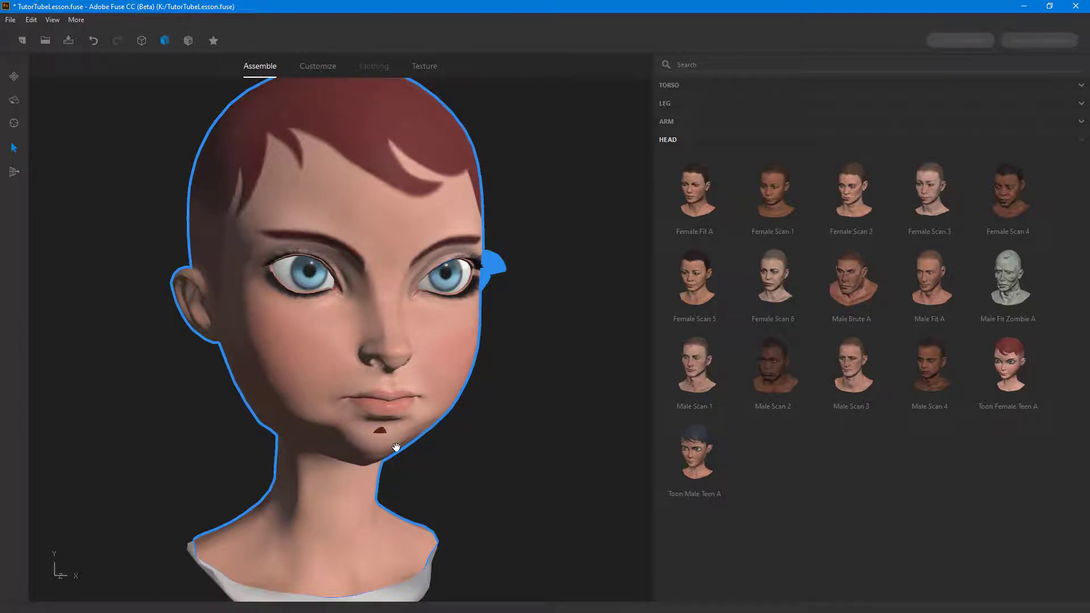
scroll(392, 428, up, 3)
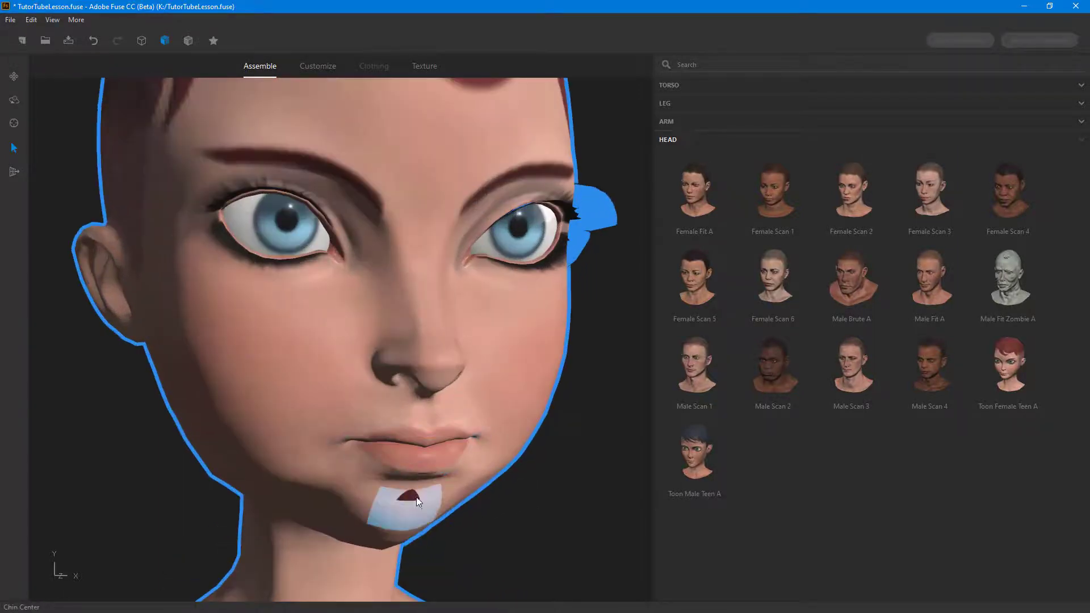
scroll(418, 487, down, 3)
key(ctrl+z)
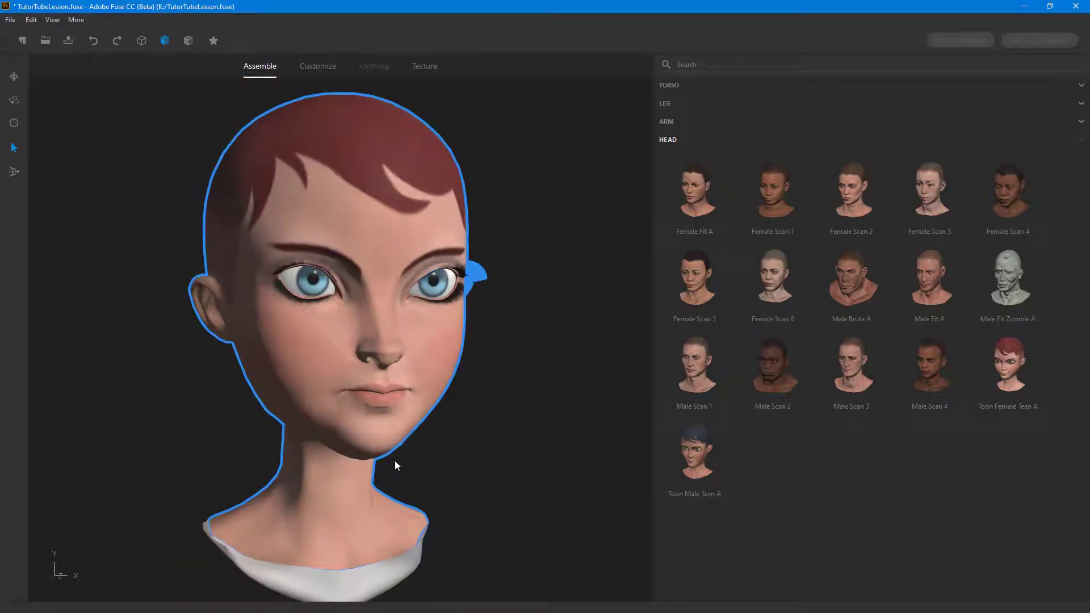
drag(333, 443, 339, 442)
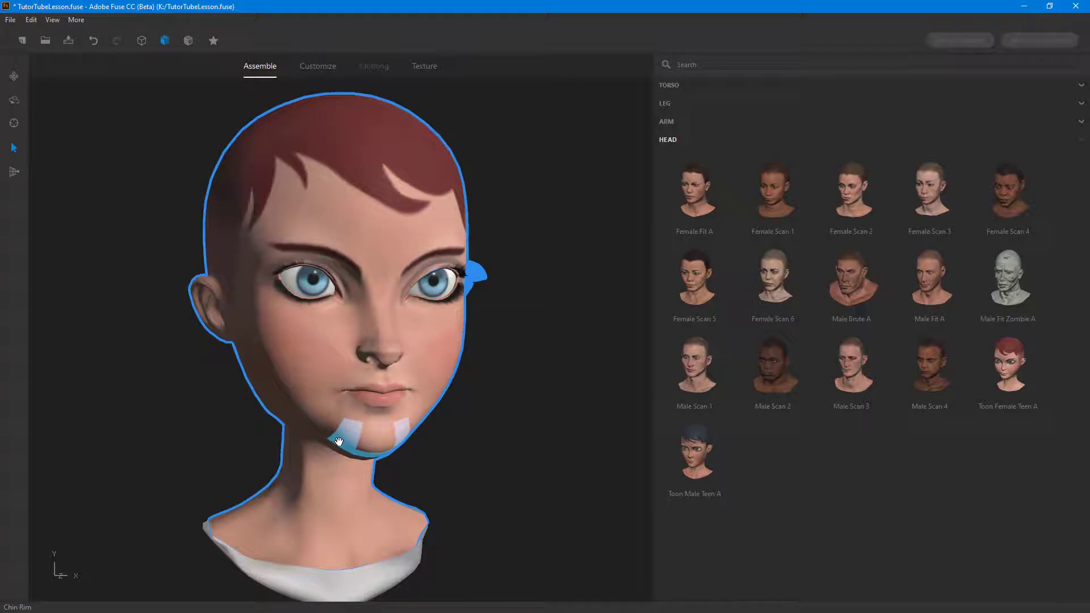
drag(466, 482, 570, 458)
drag(513, 491, 352, 435)
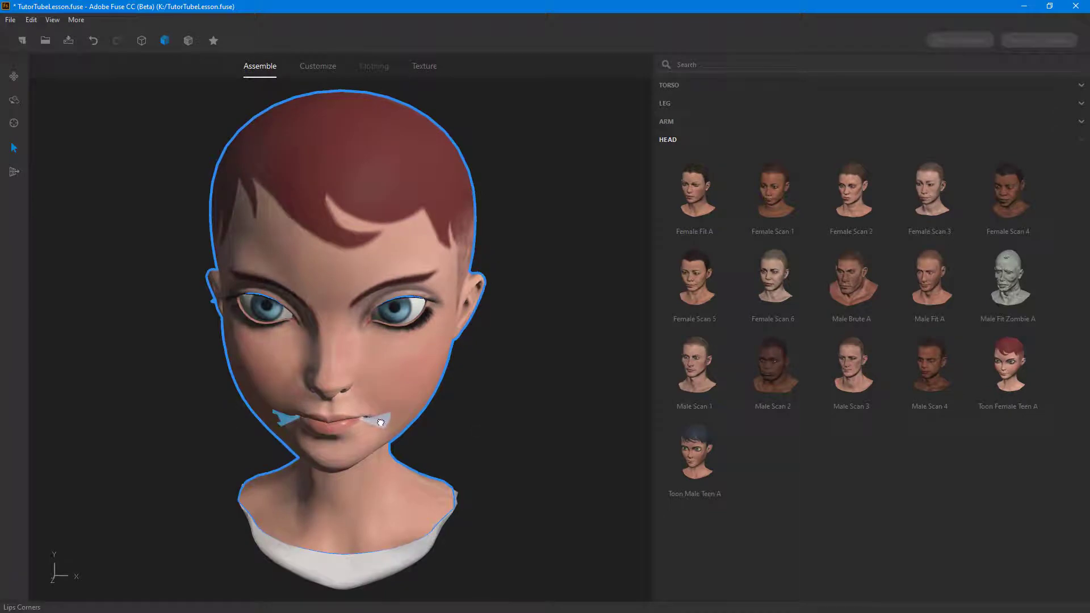
scroll(467, 452, up, 3)
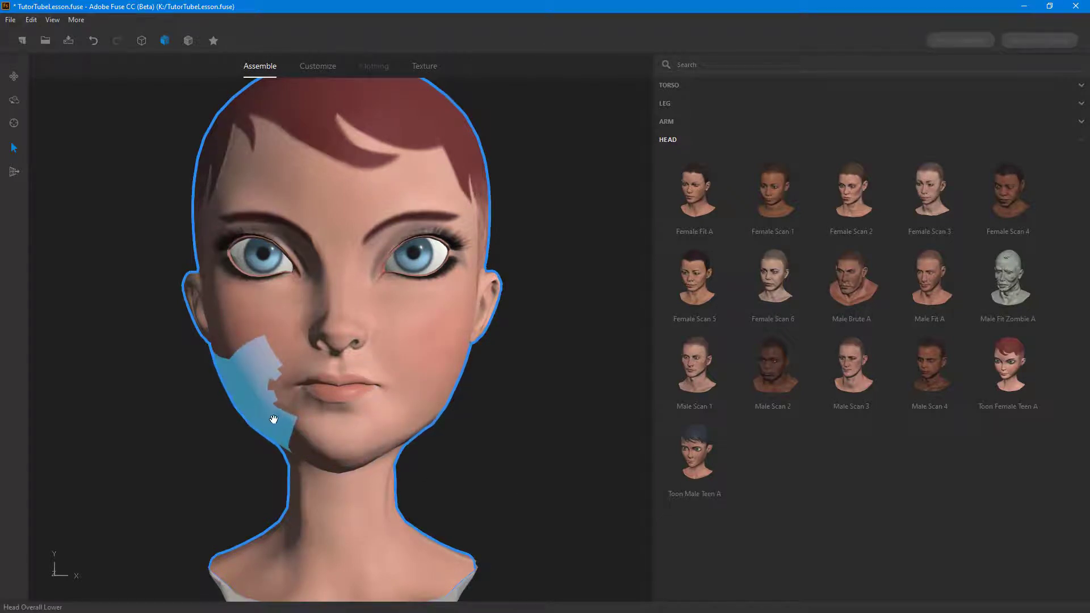
Step: Adjust the lower face height and widen the jaw front, undoing part of the change
drag(279, 420, 279, 400)
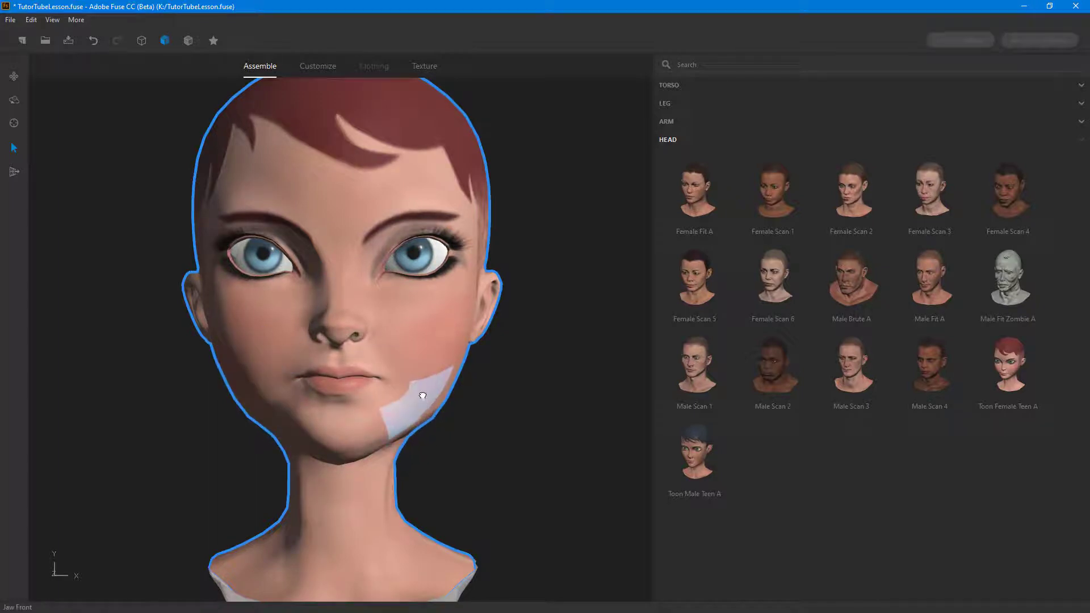
drag(423, 405, 423, 404)
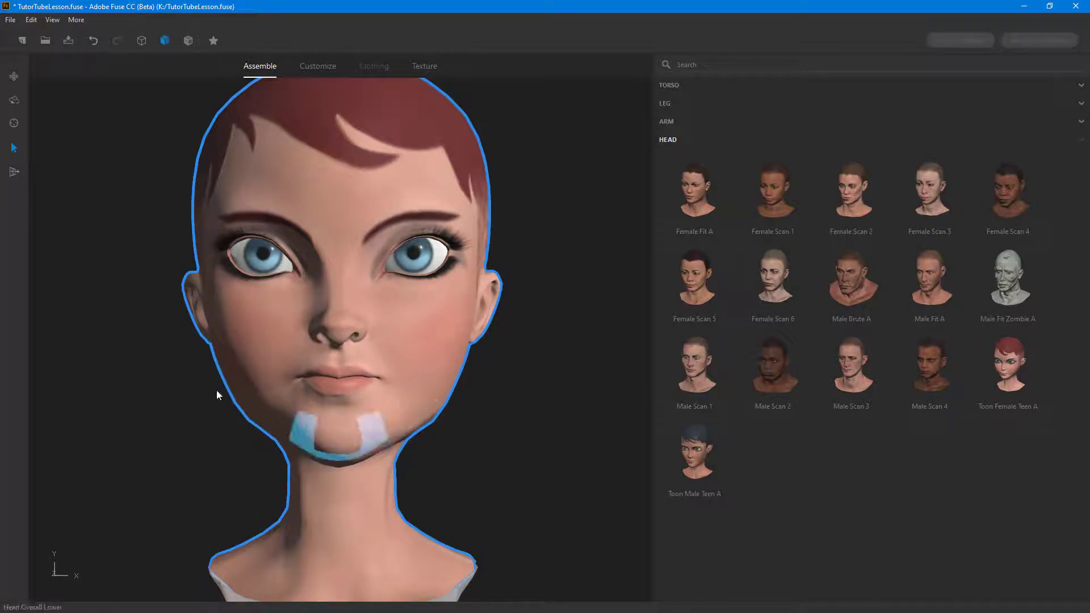
mouse_move(243, 388)
mouse_down()
mouse_move(244, 435)
mouse_move(245, 370)
mouse_move(250, 378)
mouse_up()
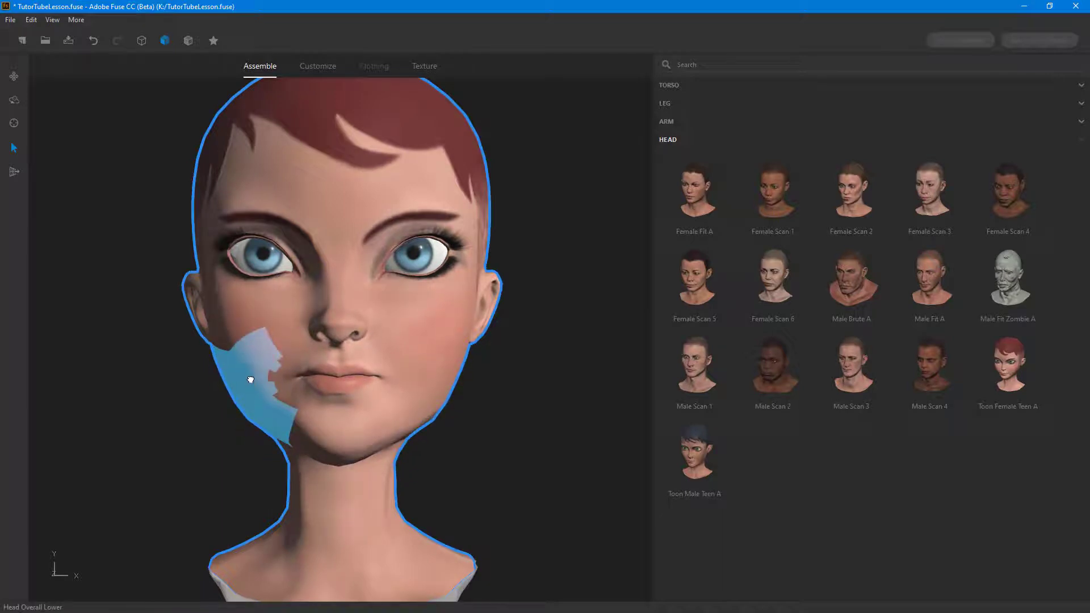
mouse_move(515, 459)
mouse_down()
mouse_move(574, 458)
mouse_move(525, 461)
mouse_up()
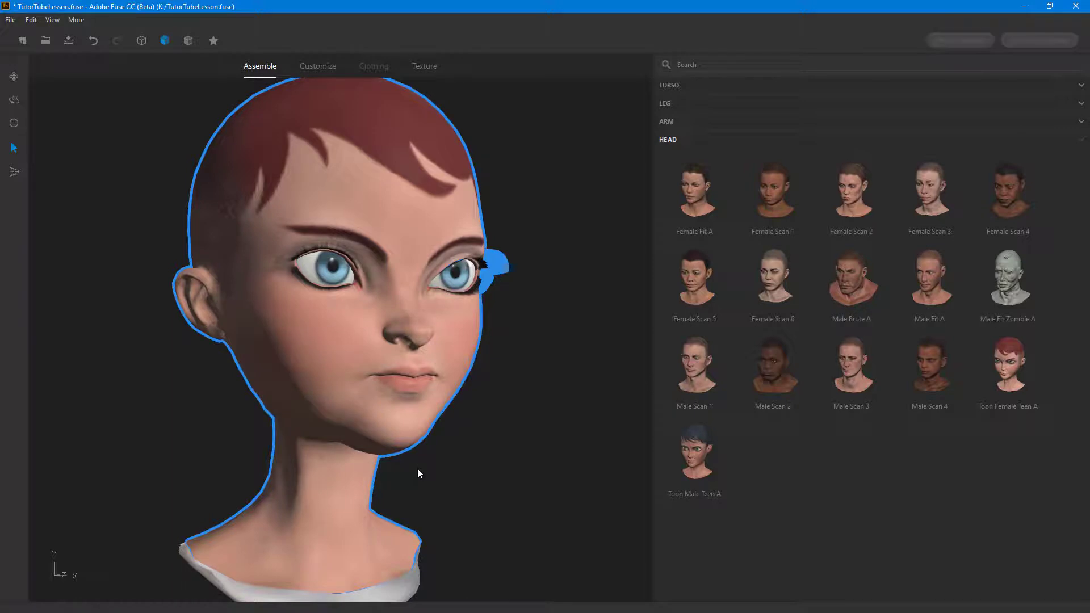
key(ctrl+z)
Step: Try pushing the jaw forward and opening it, undoing both, then check front and side views
drag(496, 494, 623, 486)
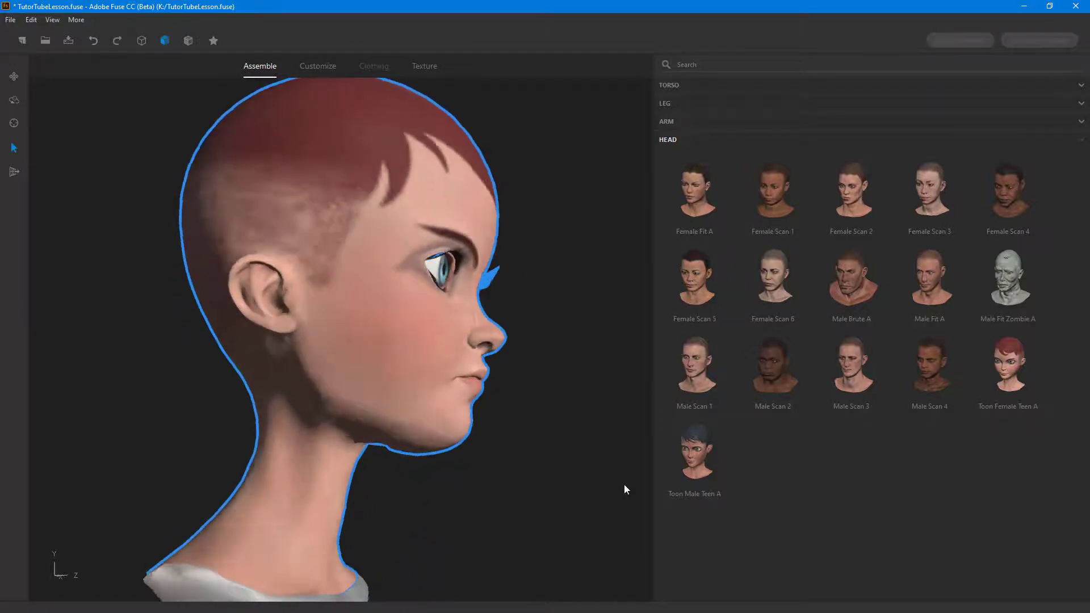
drag(476, 392, 521, 393)
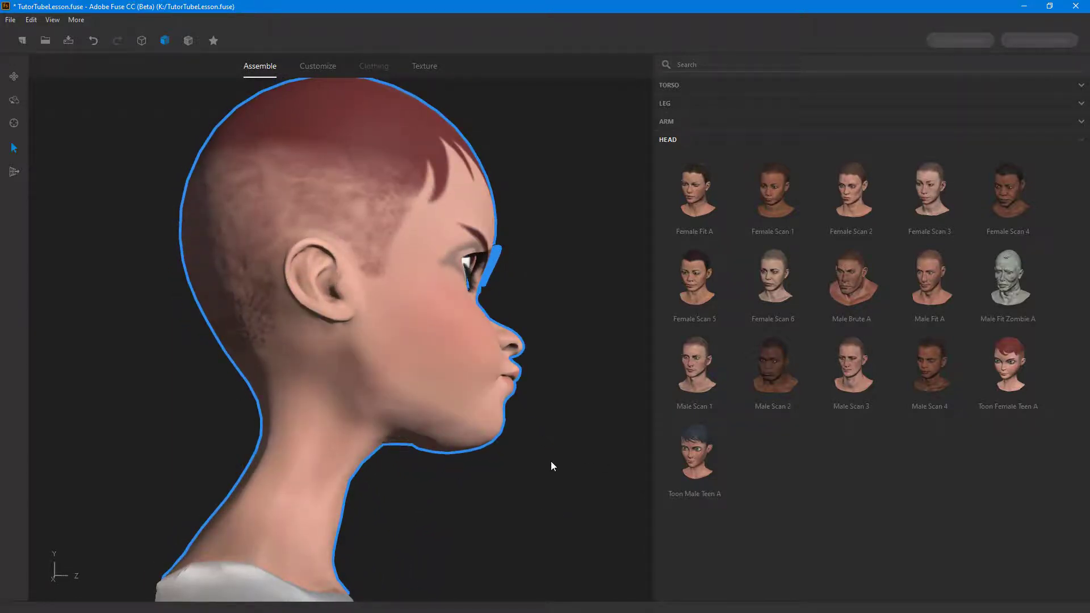
drag(557, 466, 527, 496)
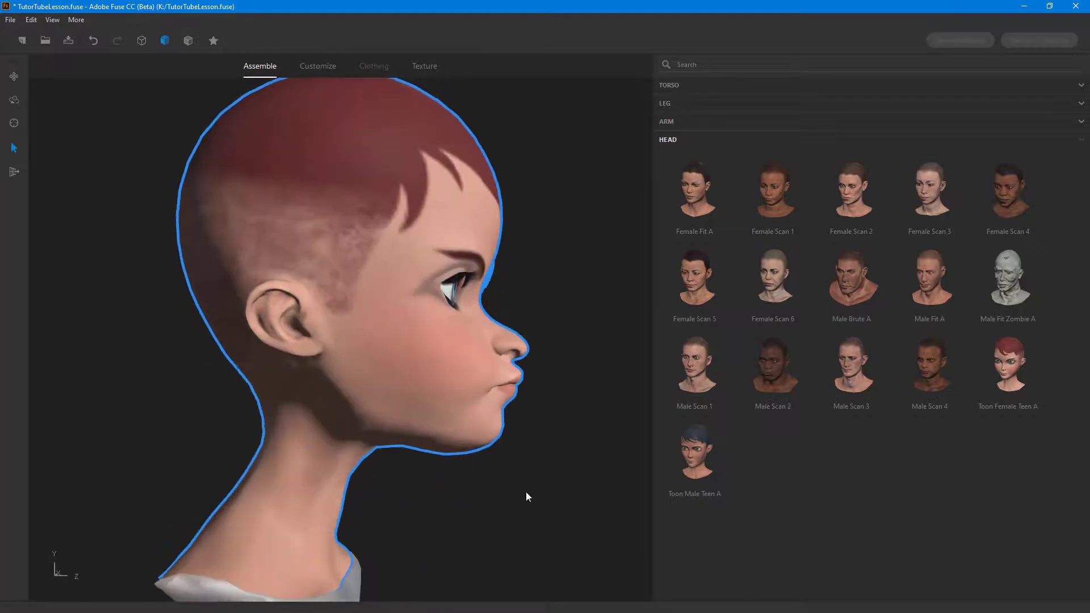
key(ctrl+z)
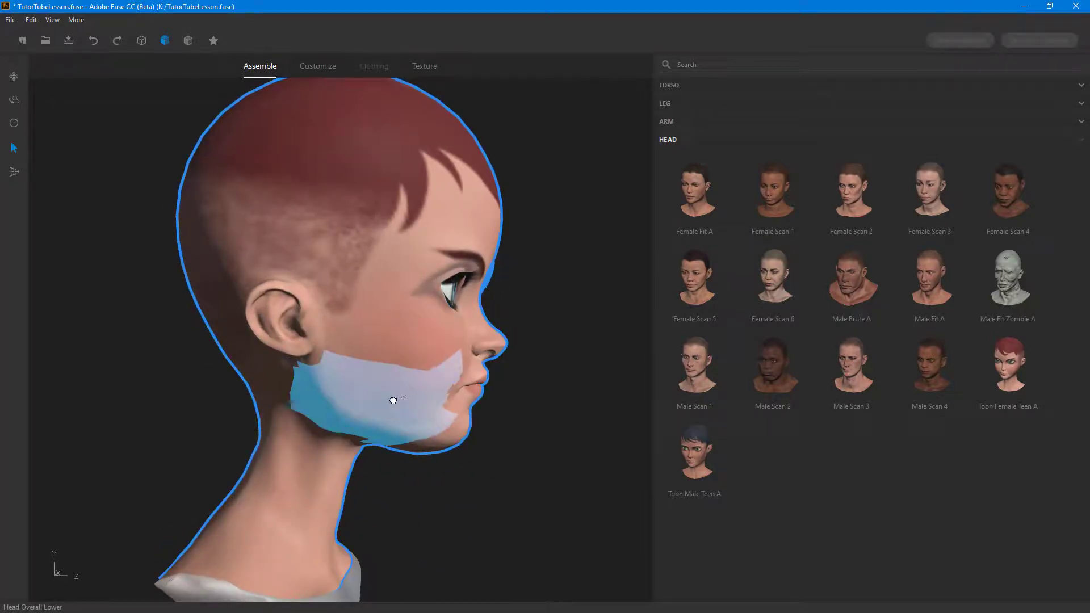
drag(393, 401, 394, 403)
key(ctrl+z)
key(1)
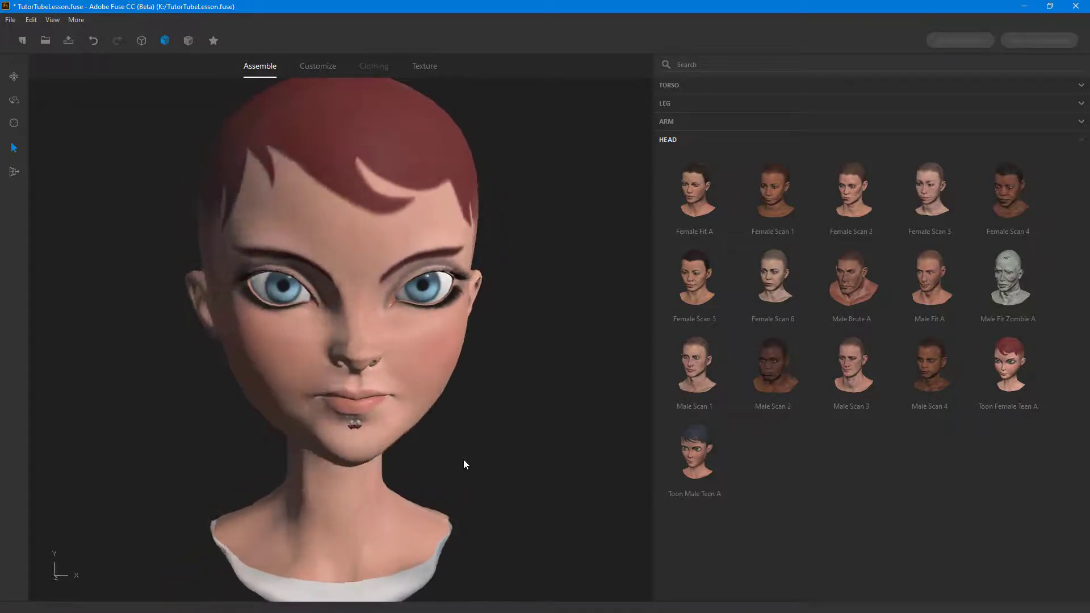
key(3)
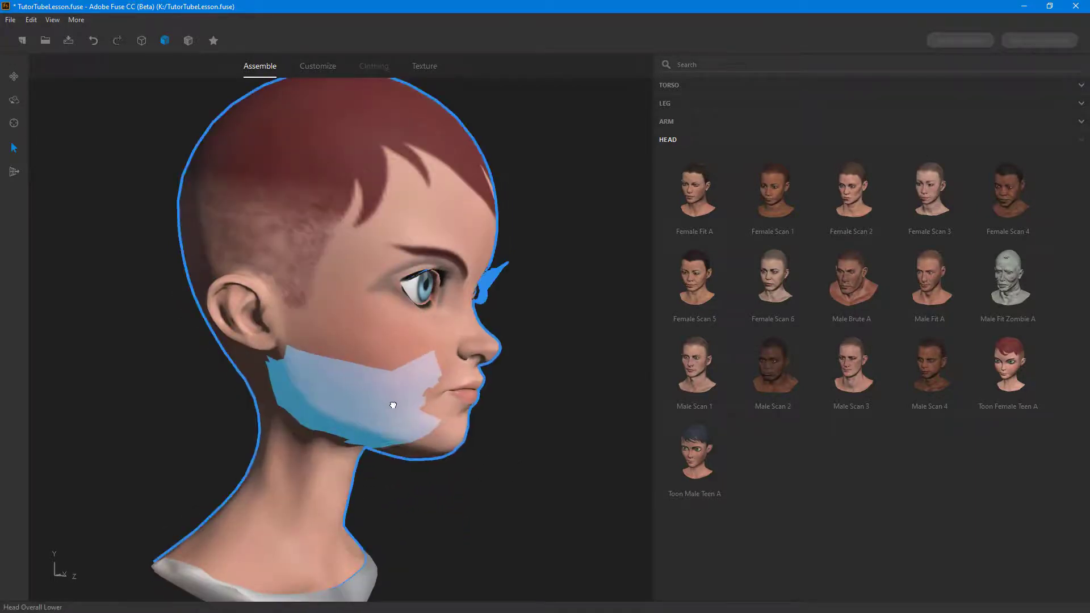
drag(578, 474, 432, 426)
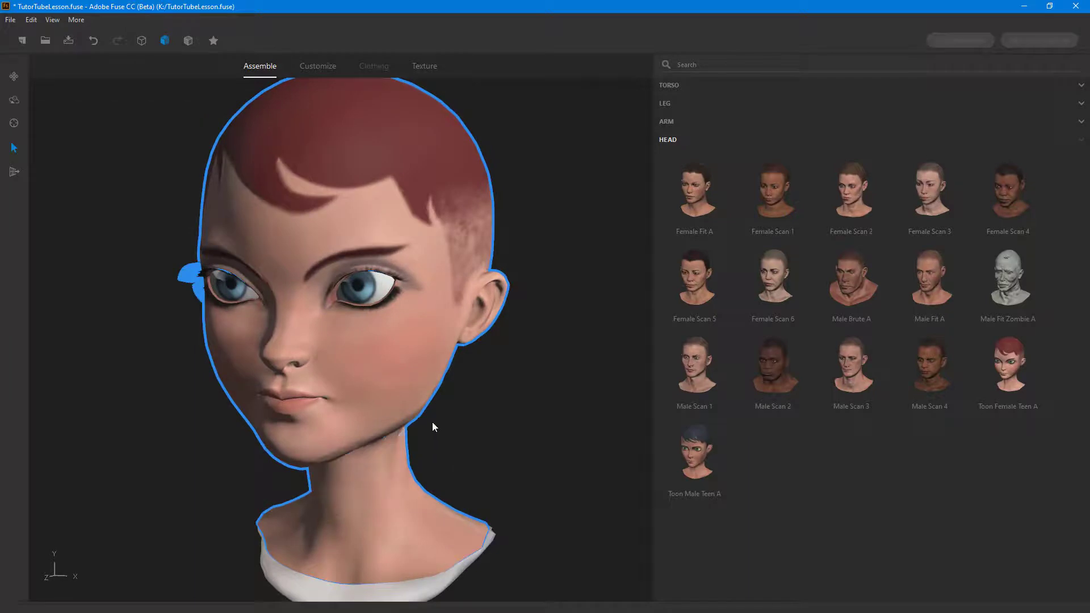
key(1)
key(3)
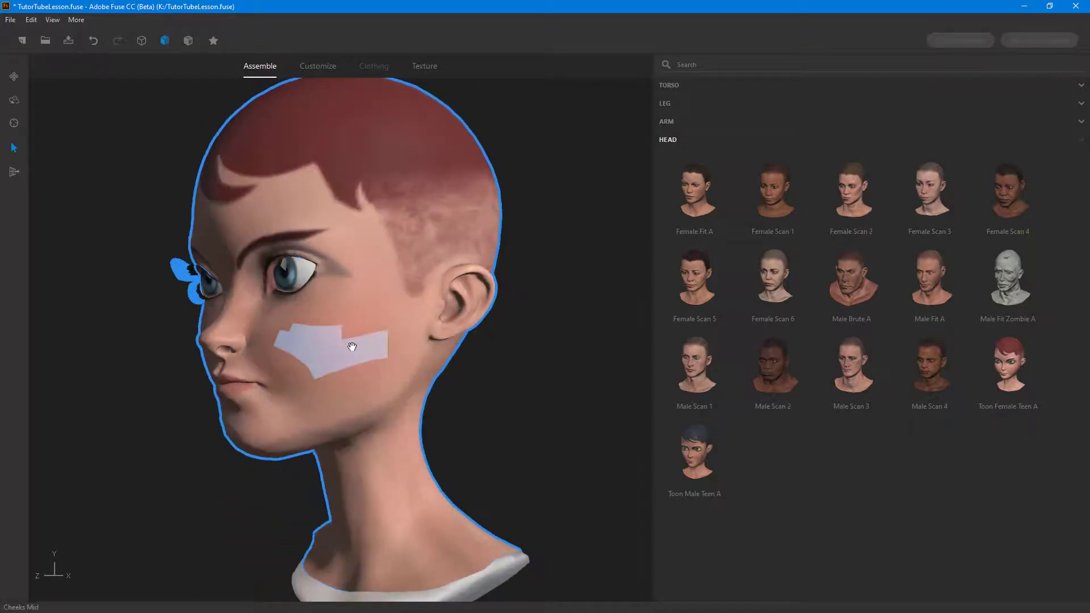
key(1)
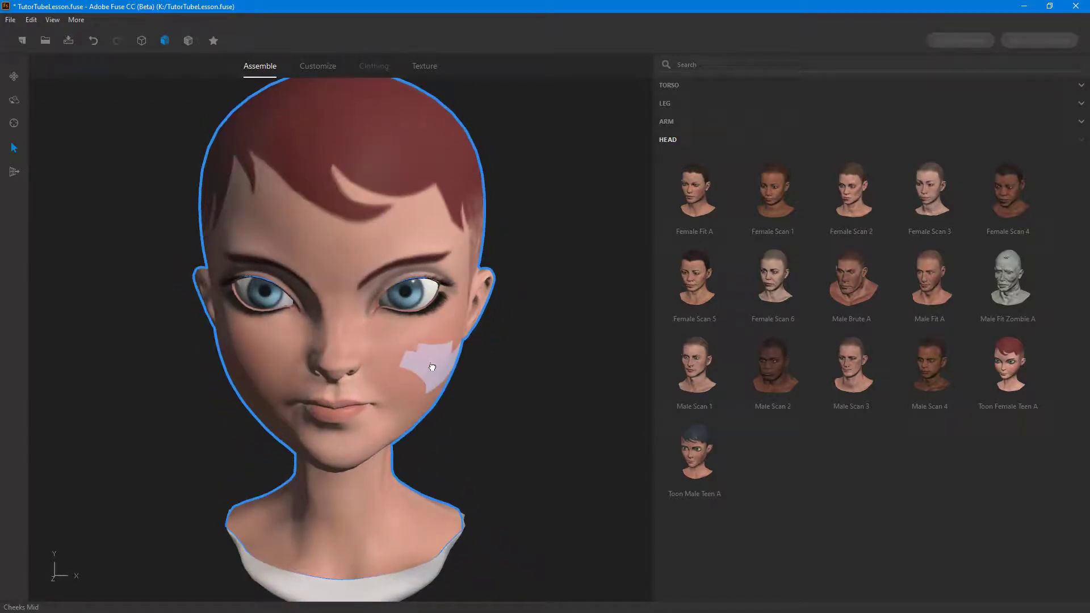
drag(433, 365, 437, 388)
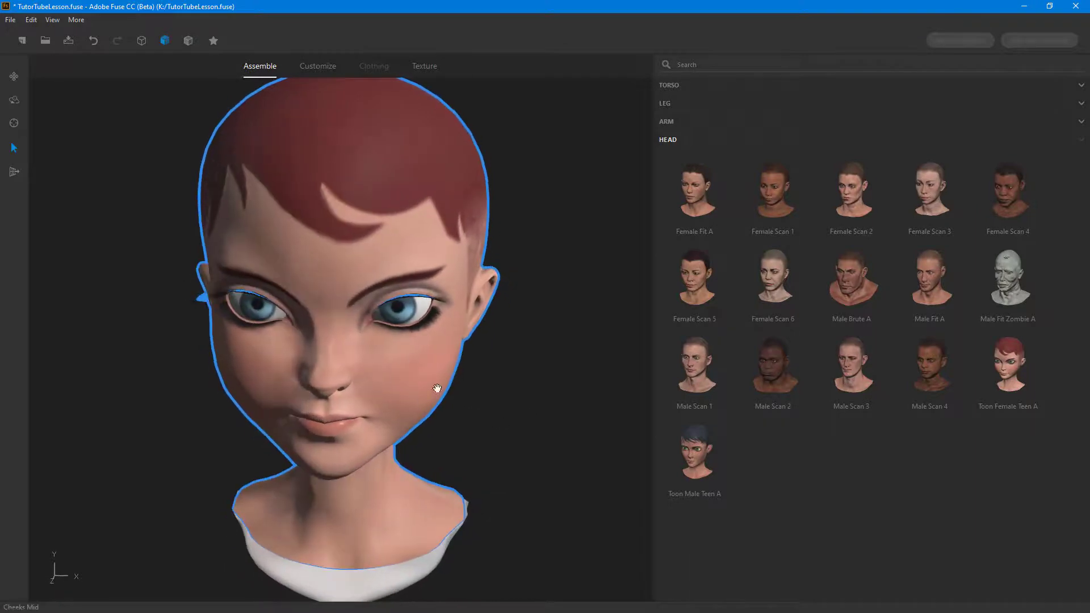
drag(479, 435, 440, 418)
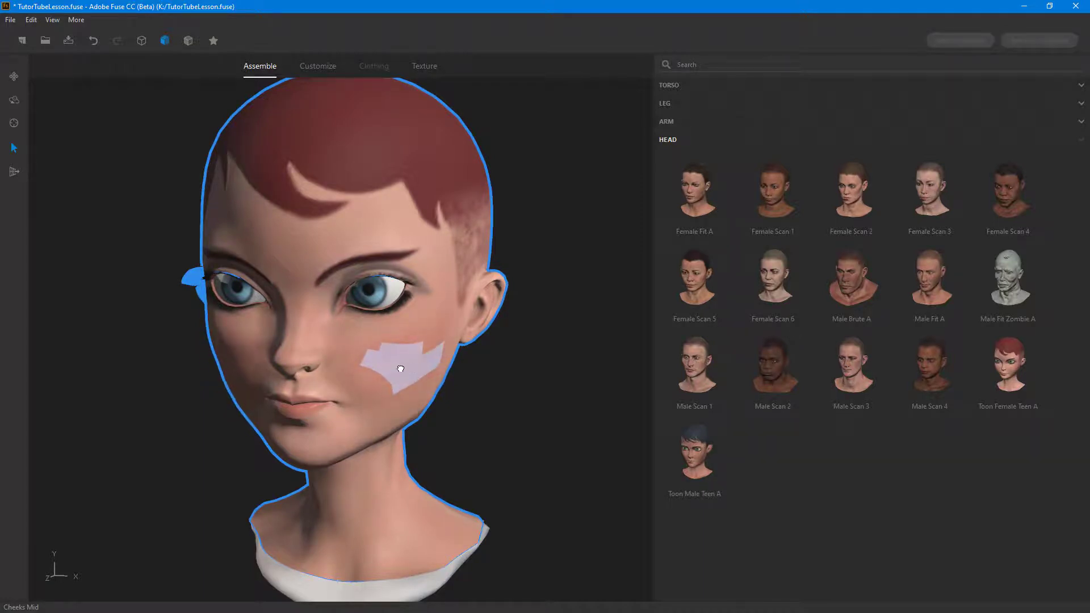
drag(479, 396, 440, 382)
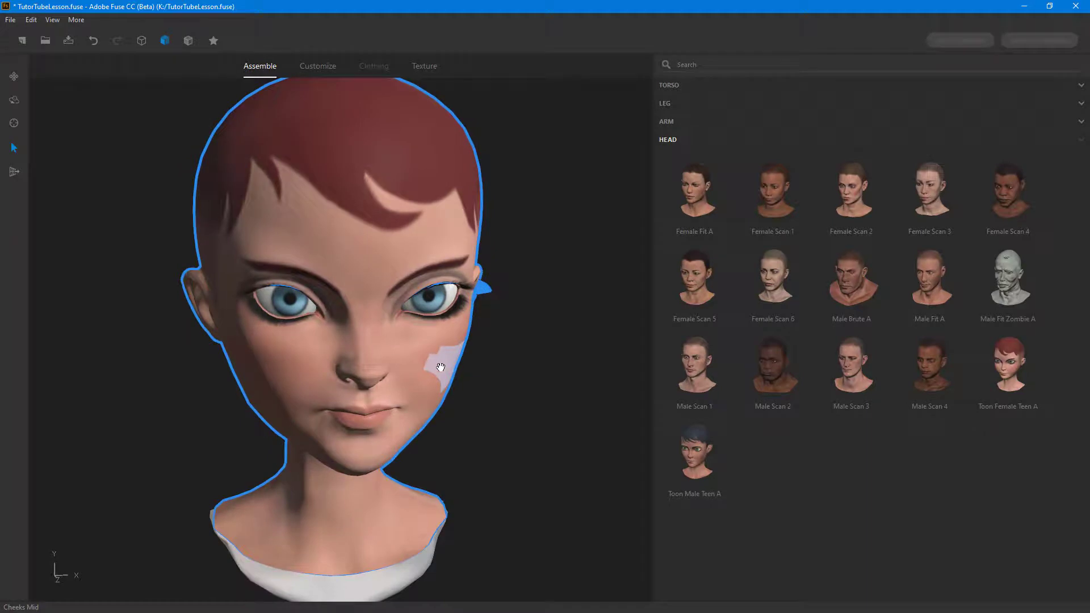
drag(516, 395, 646, 415)
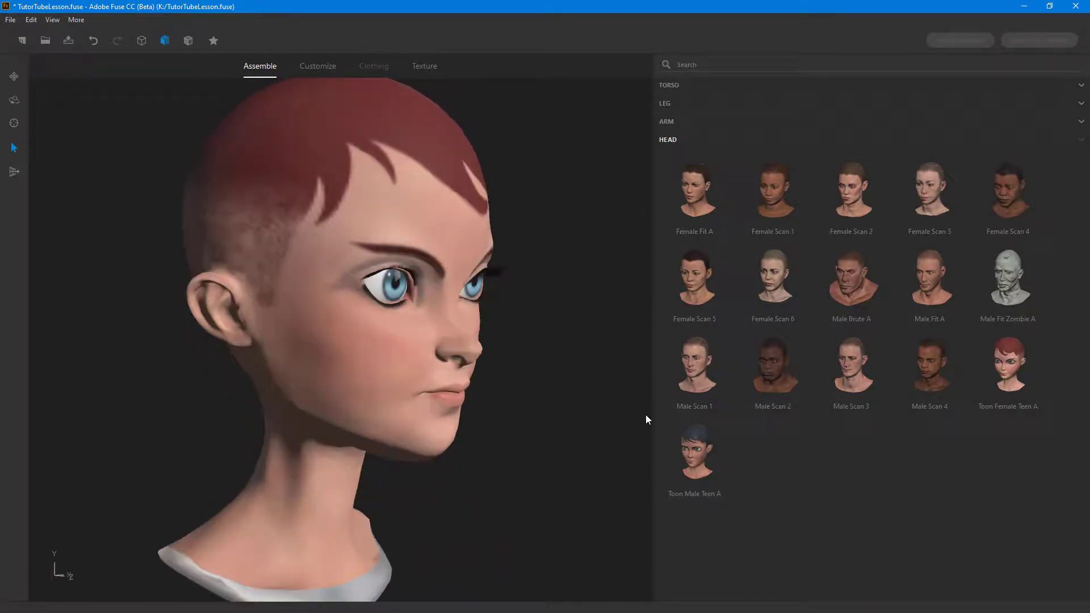
Step: Undo the previous head edit, then from a profile drag the nose mid upward to lift it
click(471, 350)
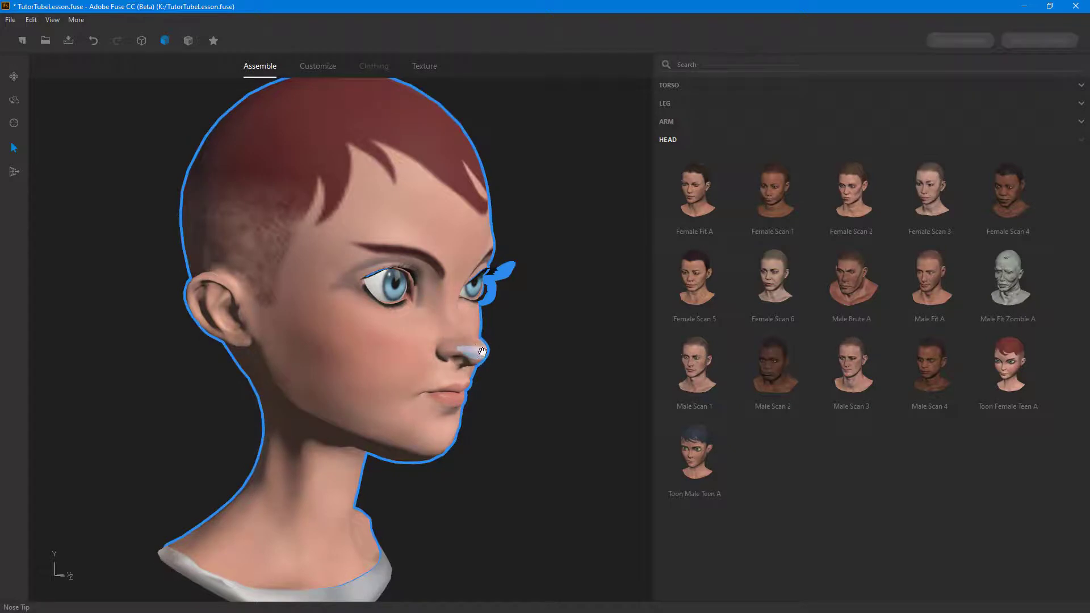
key(ctrl+z)
scroll(508, 339, up, 3)
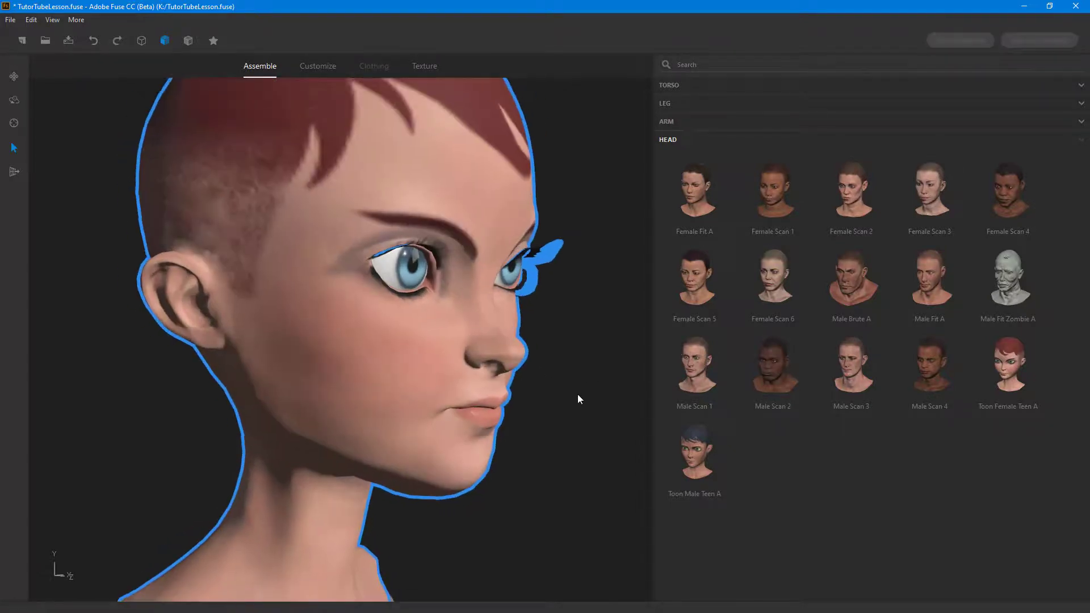
scroll(583, 370, up, 3)
drag(590, 369, 494, 405)
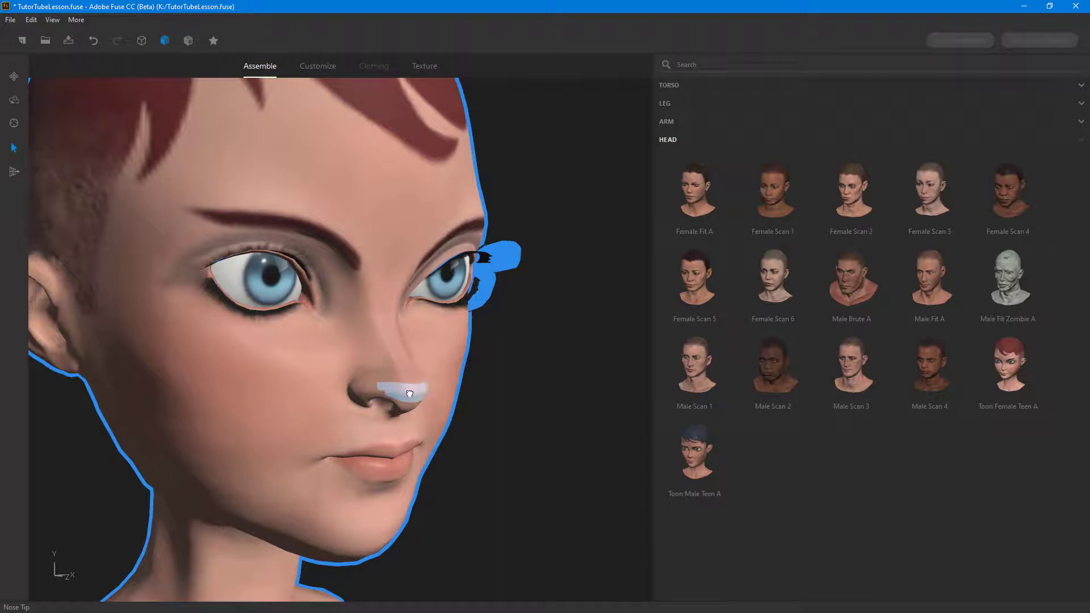
drag(471, 388, 482, 441)
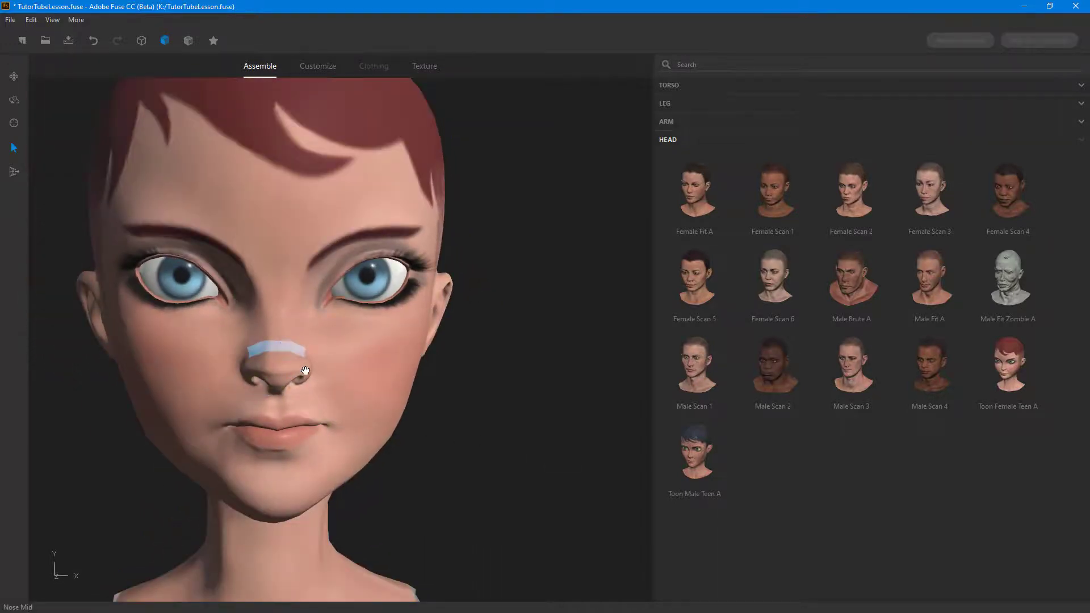
drag(296, 363, 670, 457)
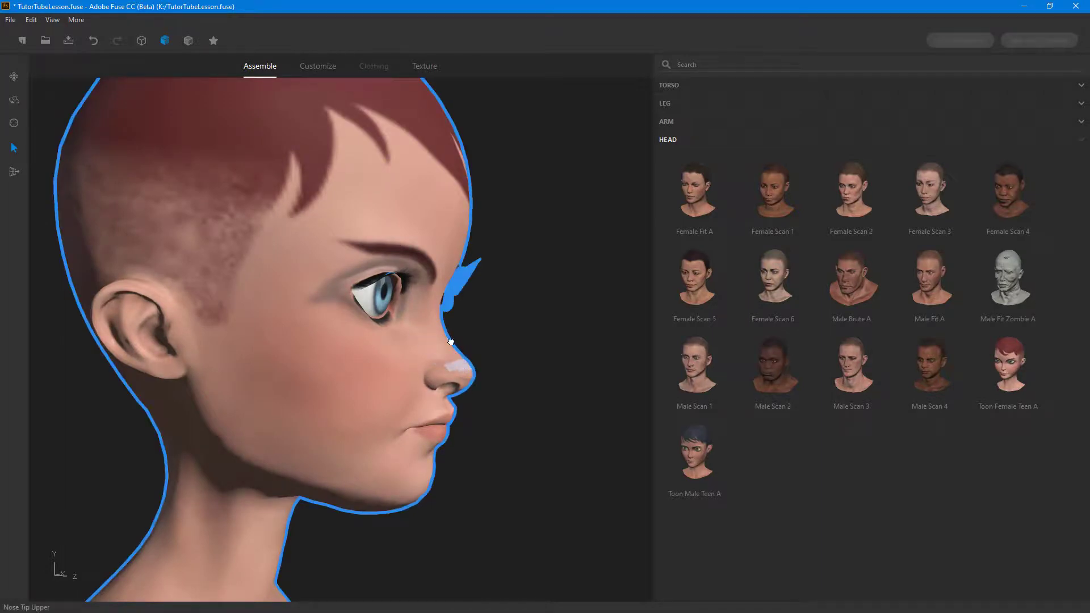
drag(454, 357, 448, 349)
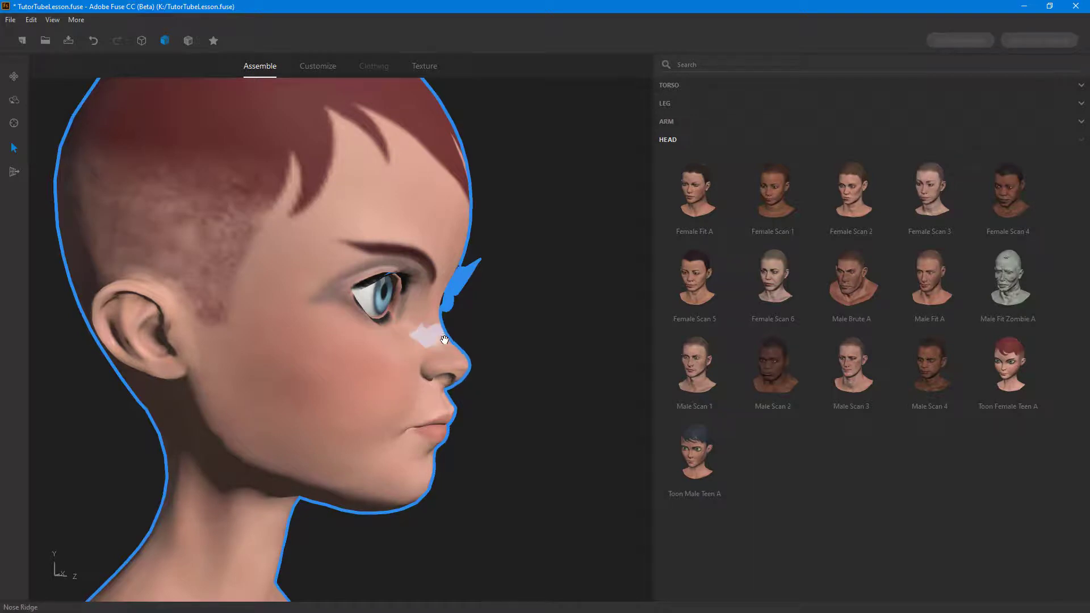
drag(536, 373, 430, 373)
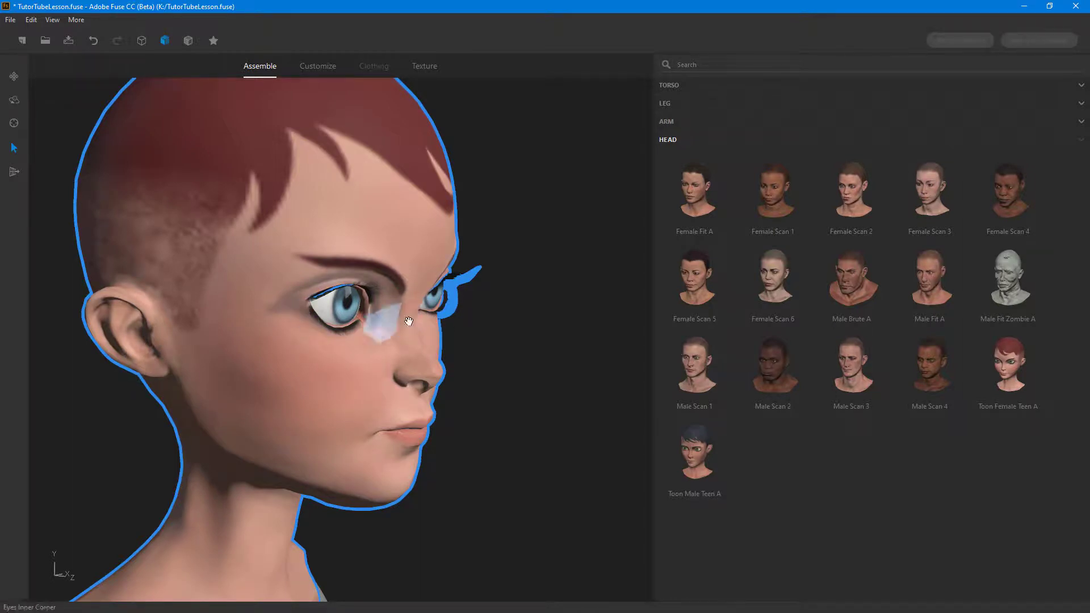
Step: Orbit around the head between front, side and rear views to inspect the skull
drag(498, 345, 394, 321)
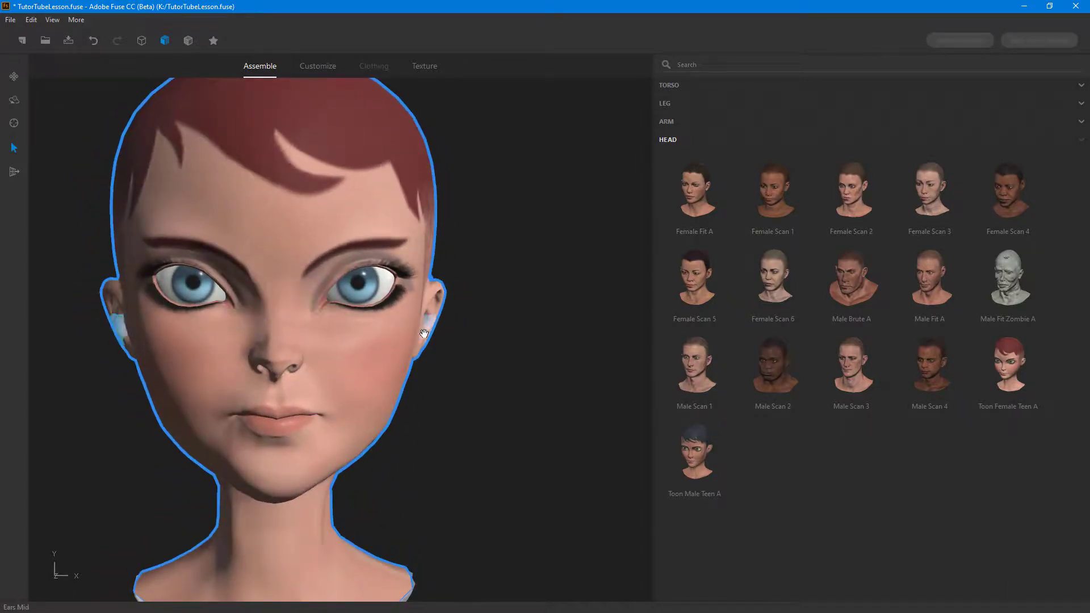
drag(473, 413, 611, 420)
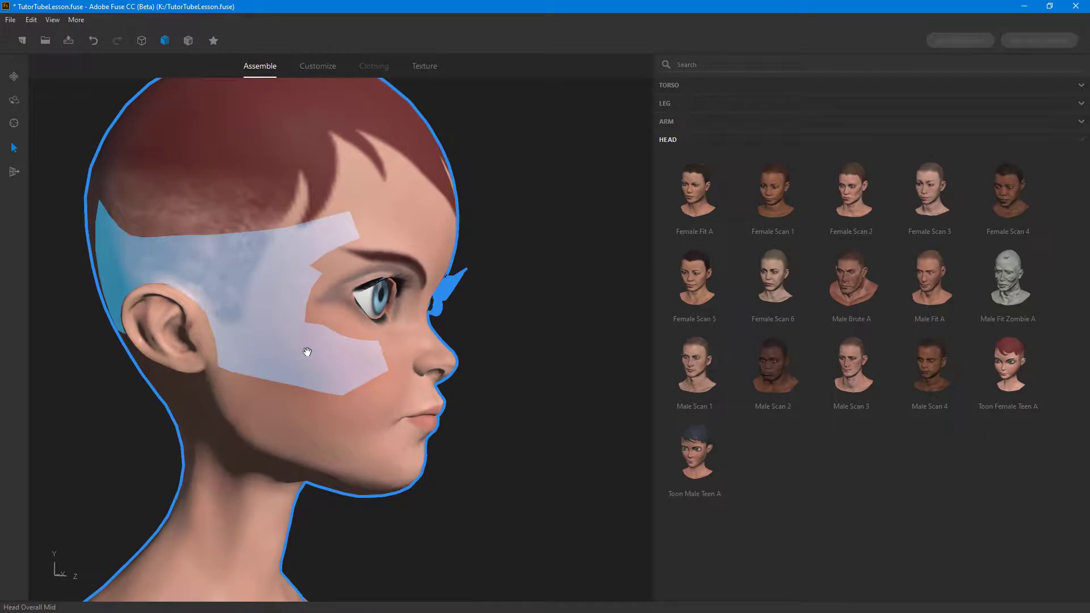
scroll(307, 352, down, 3)
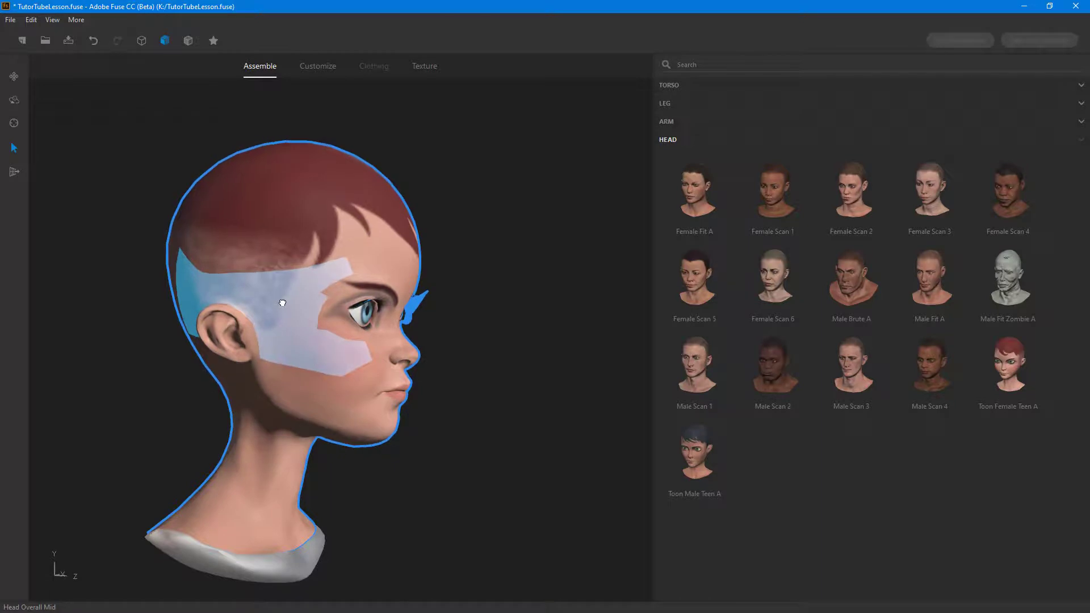
drag(530, 358, 352, 344)
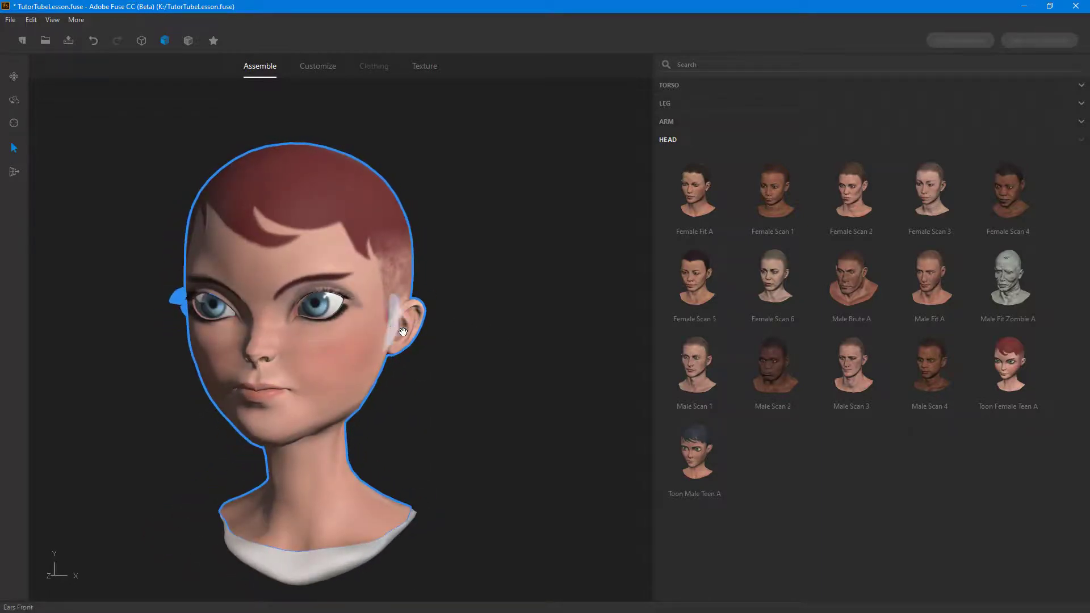
drag(455, 397, 511, 404)
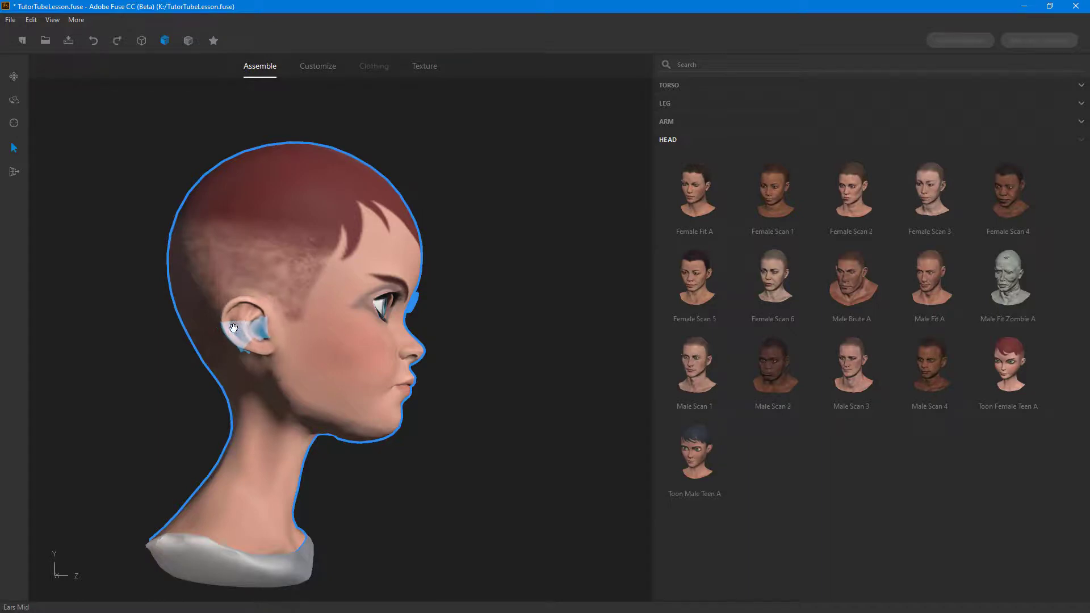
drag(544, 358, 230, 299)
drag(332, 316, 309, 383)
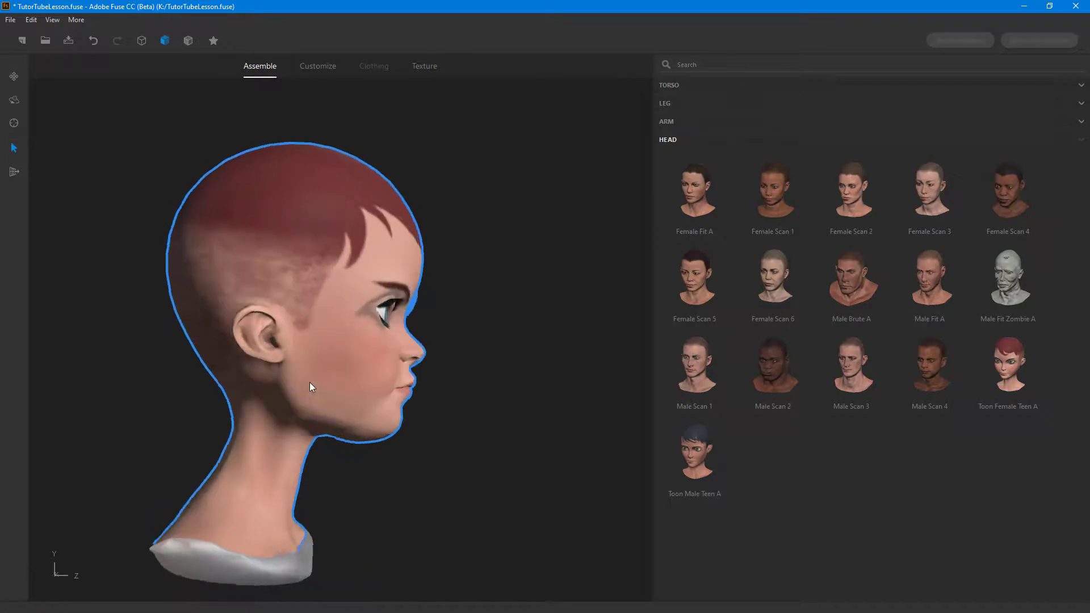
drag(573, 462, 242, 259)
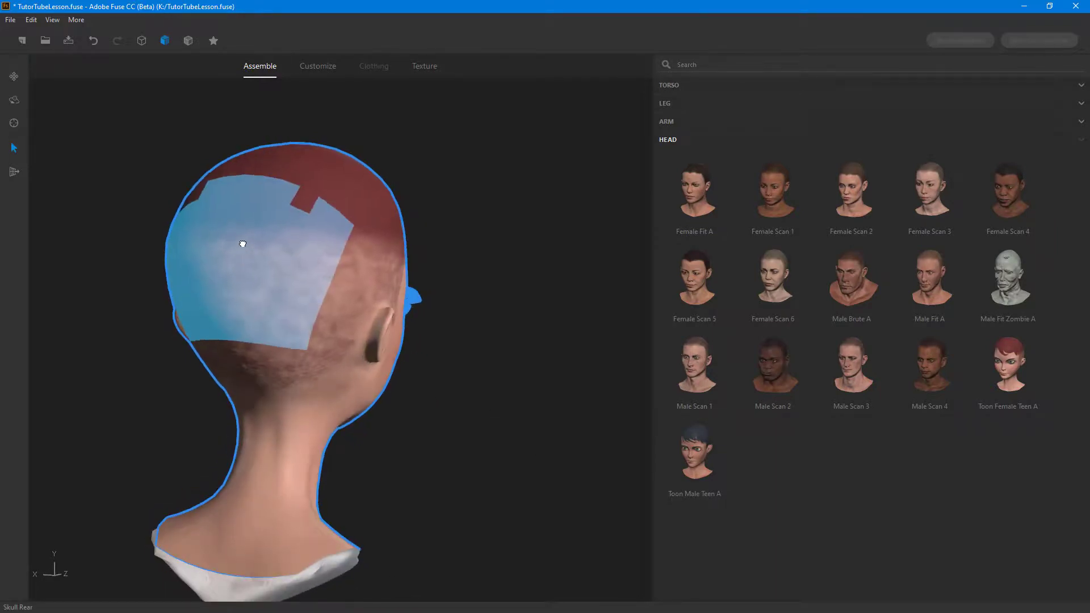
drag(525, 325, 404, 298)
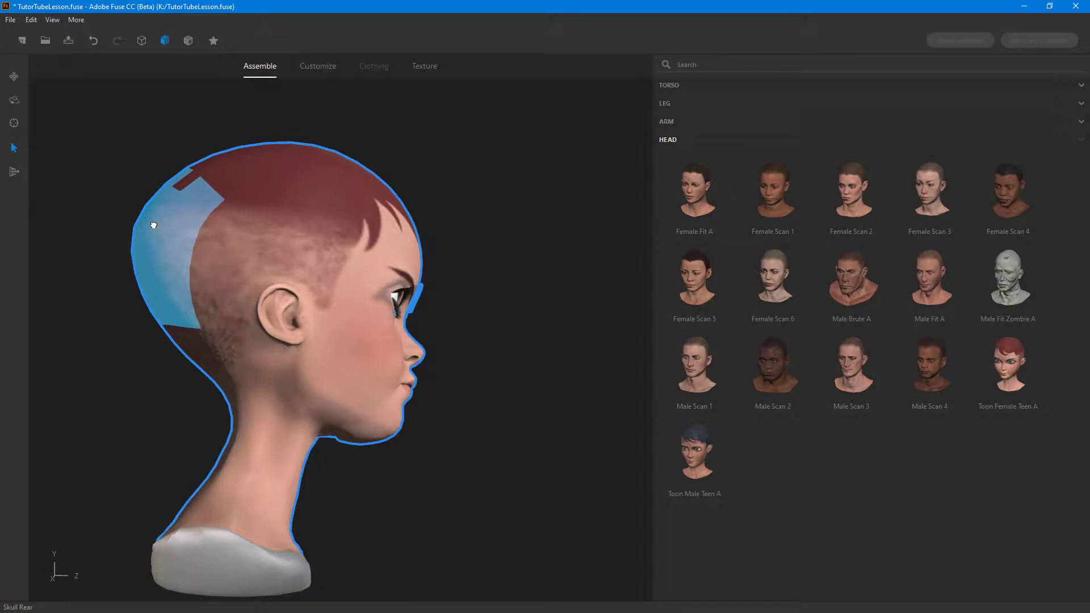
Step: Drag the rear of the skull inward and select the whole head
drag(179, 230, 205, 272)
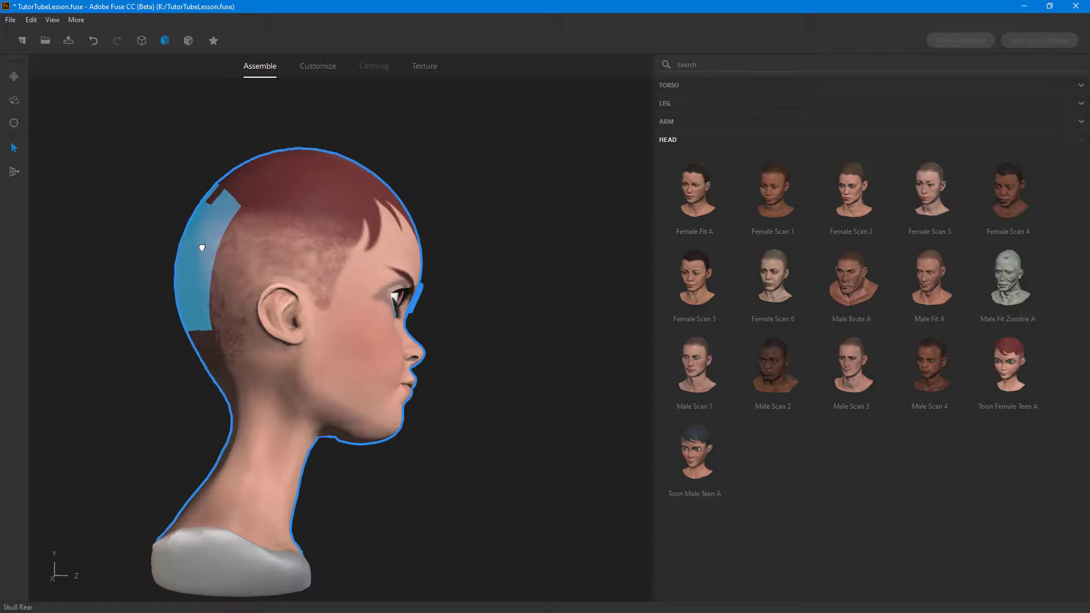
drag(443, 278, 347, 316)
click(351, 314)
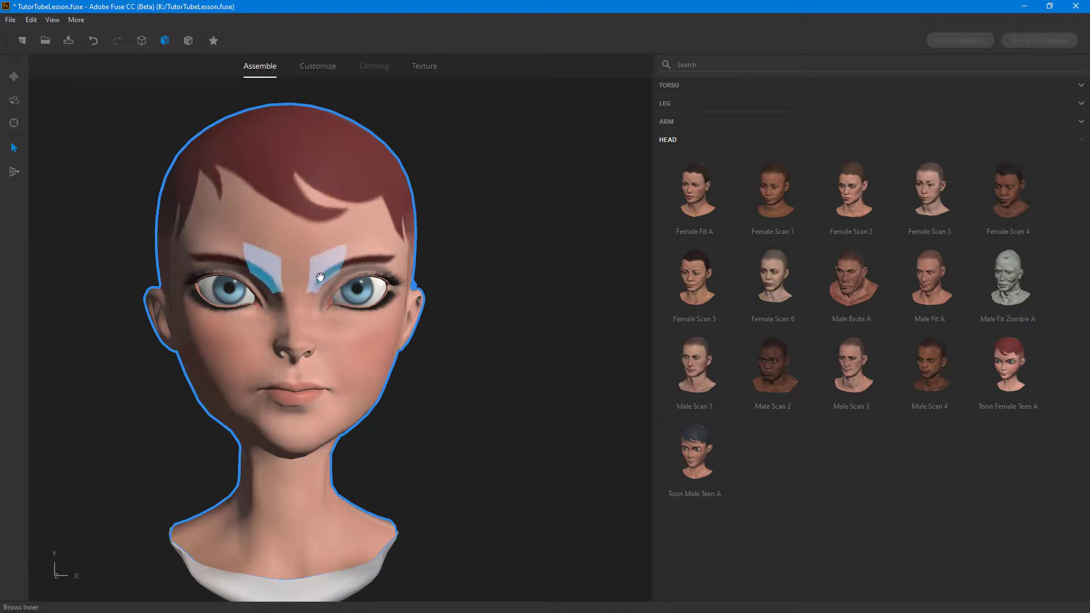
Step: Drag the inner and outer brows upward and check them from side and front views
drag(321, 279, 320, 268)
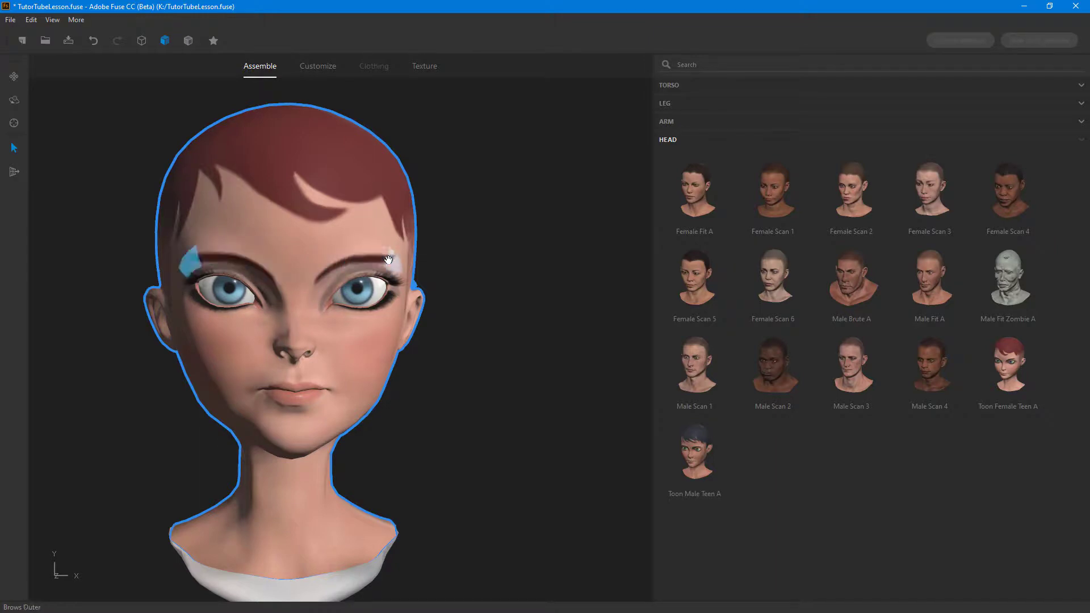
drag(391, 269, 390, 261)
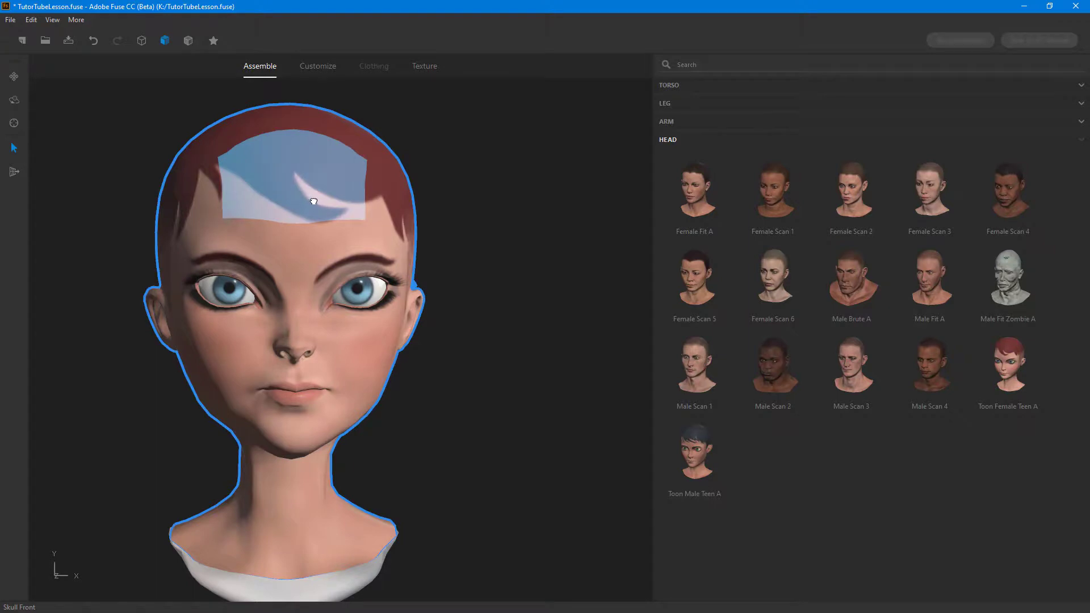
drag(475, 271, 613, 304)
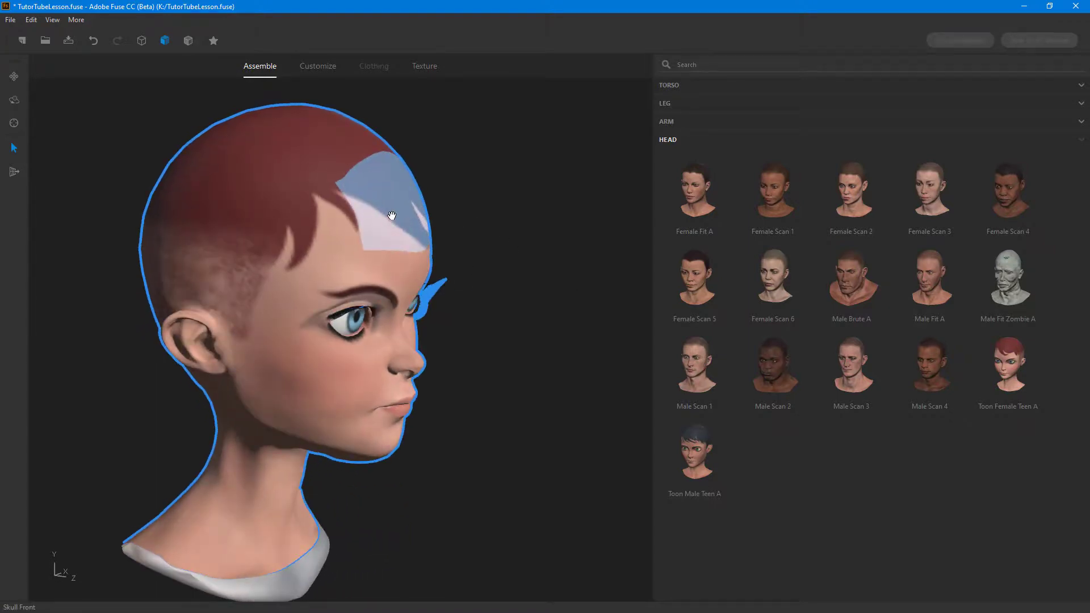
drag(358, 151, 473, 163)
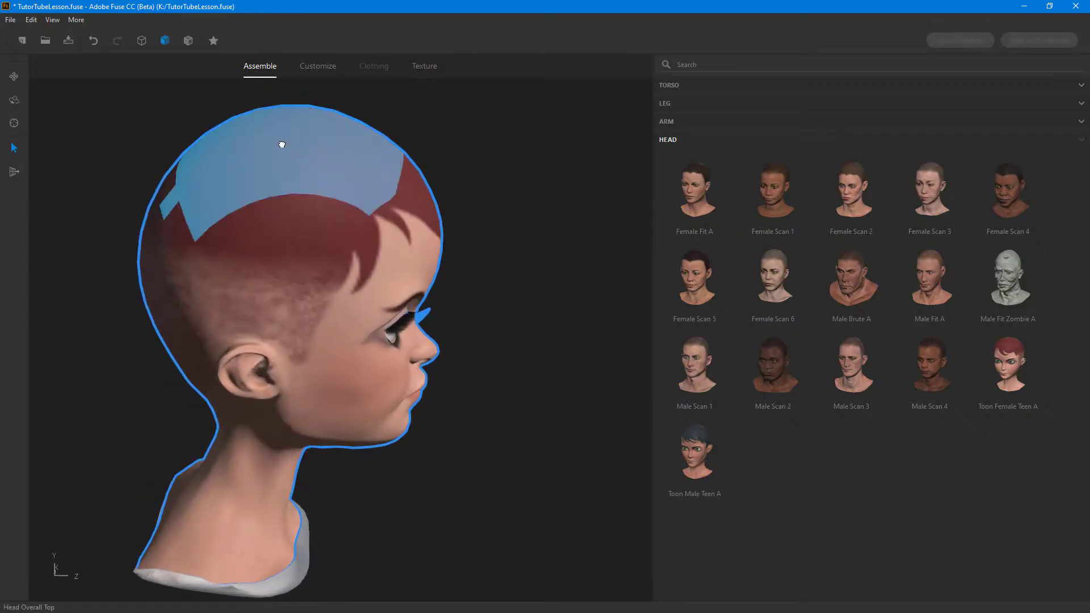
drag(501, 266, 520, 229)
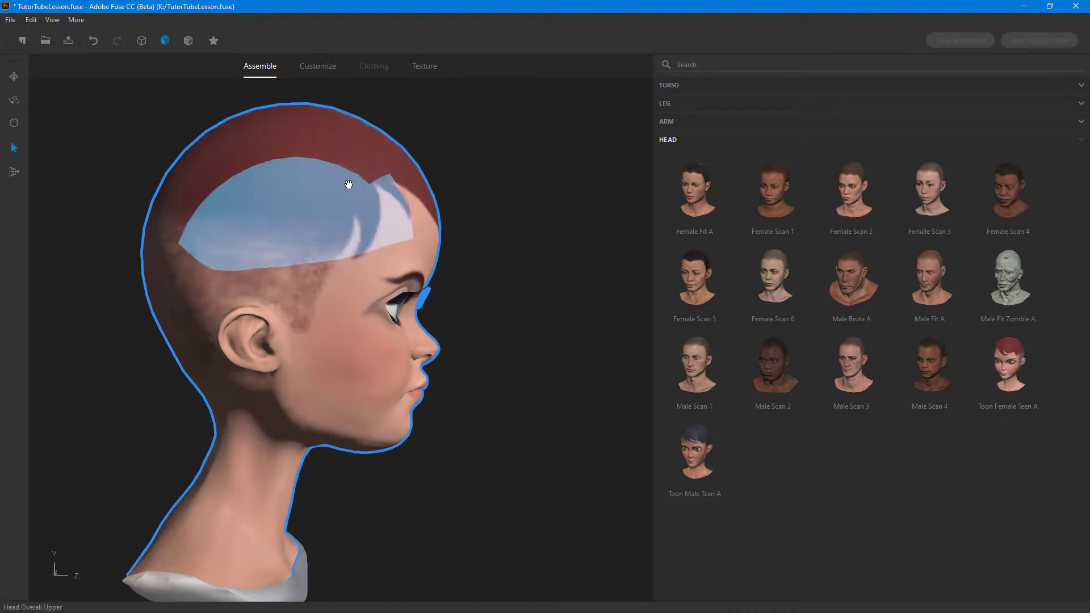
key(ctrl+z)
key(ctrl+y)
key(ctrl+y)
key(ctrl+y)
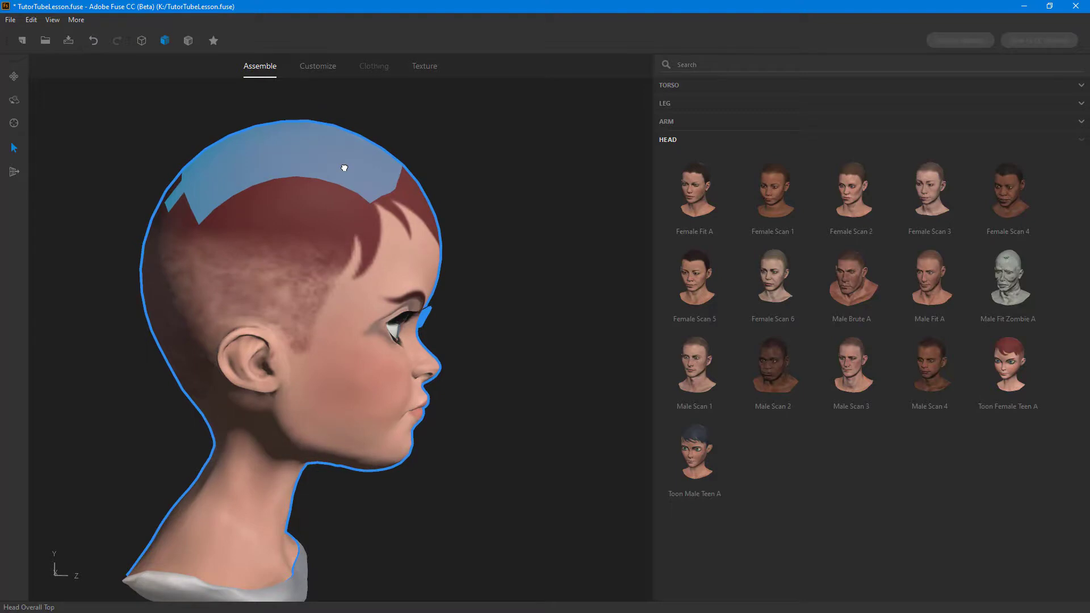
drag(577, 291, 496, 312)
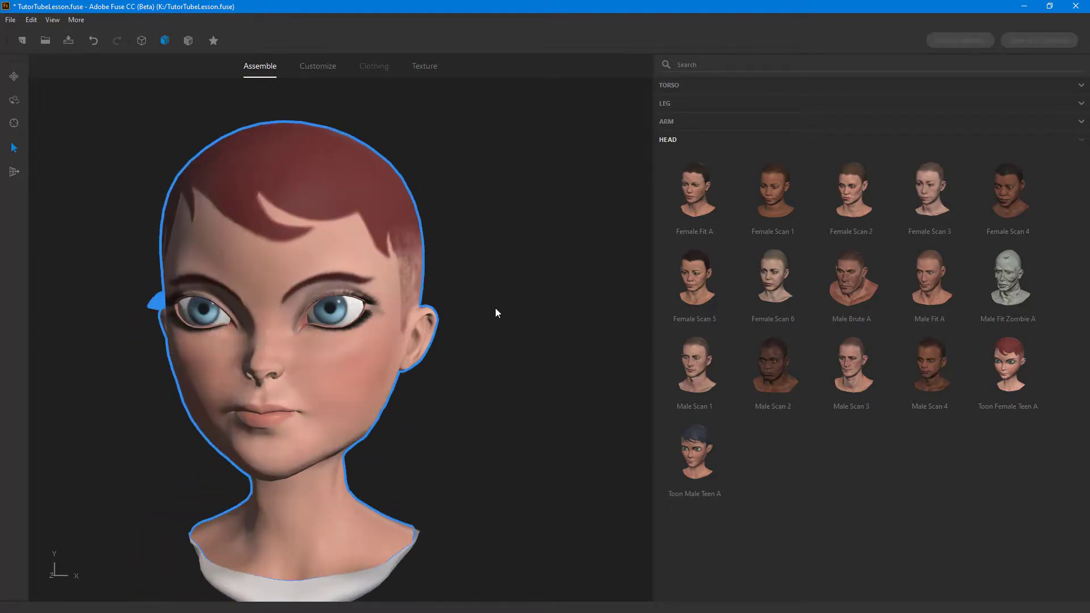
Step: Zoom in and drag the iris region to make the eyes larger, then view the profile
scroll(352, 310, up, 5)
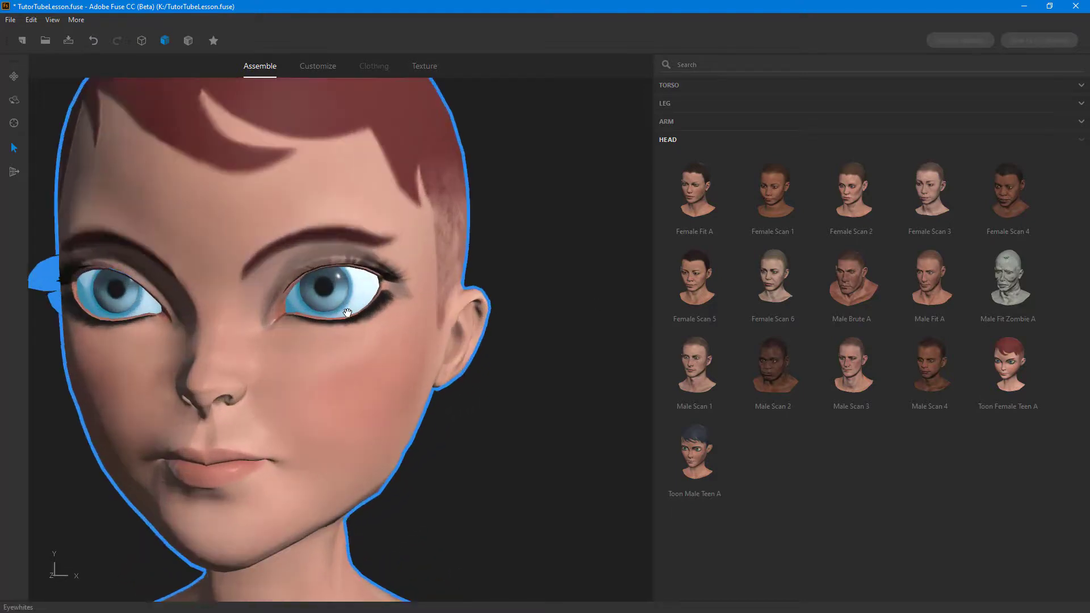
mouse_move(333, 288)
mouse_down()
mouse_move(315, 284)
mouse_move(326, 292)
mouse_up()
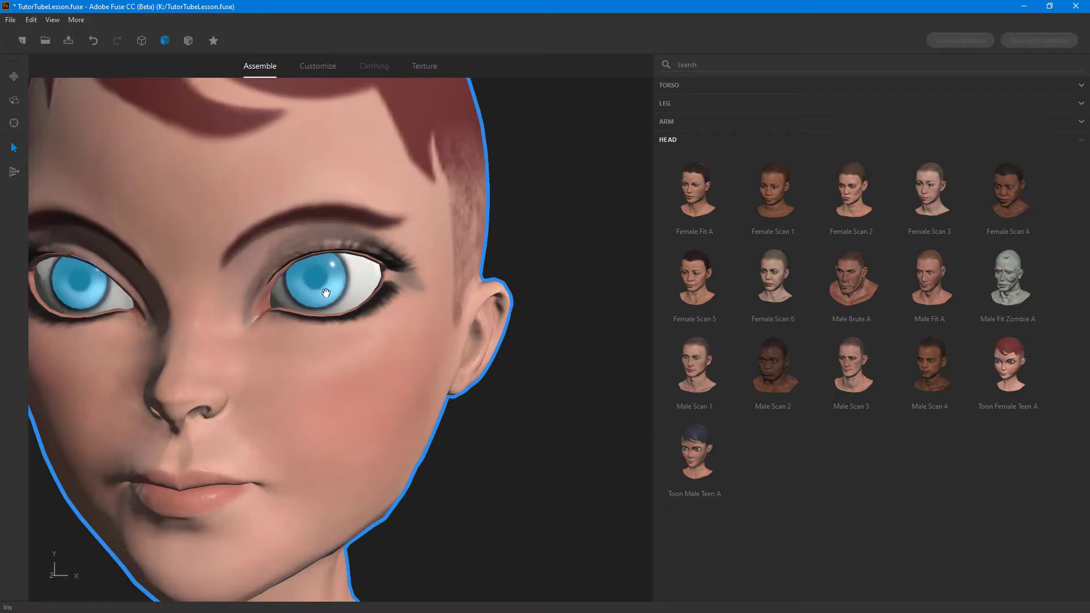
scroll(326, 294, down, 5)
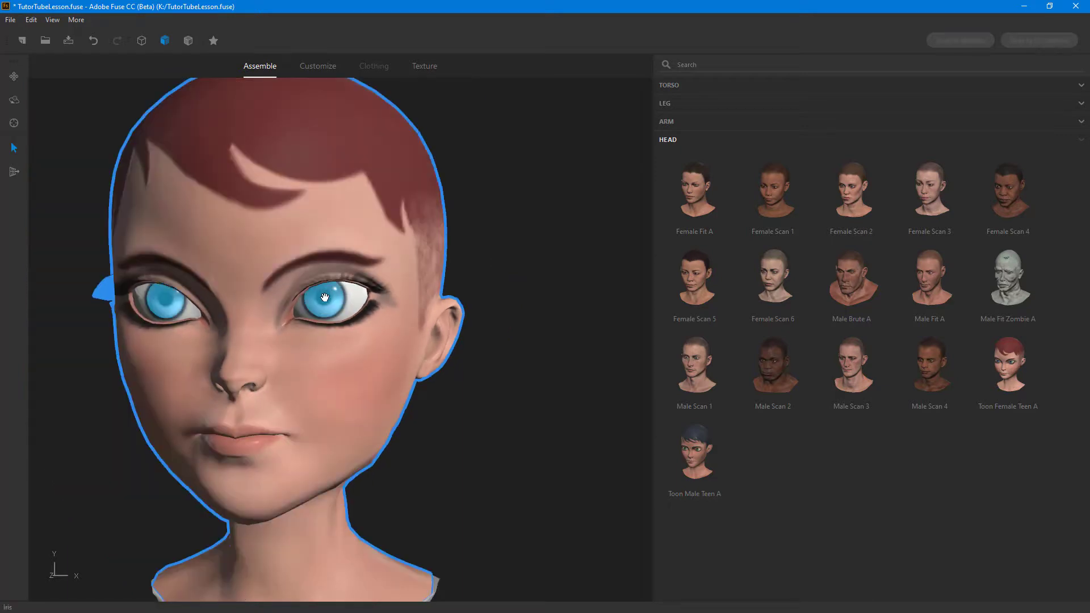
drag(321, 282, 335, 304)
drag(545, 347, 455, 357)
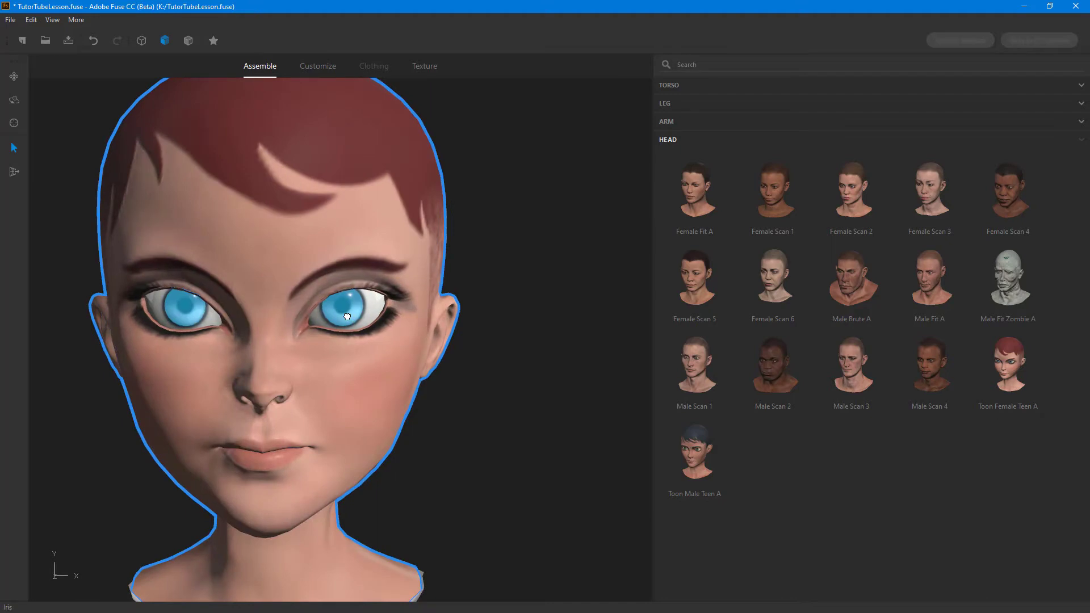
scroll(445, 434, down, 3)
drag(443, 444, 256, 489)
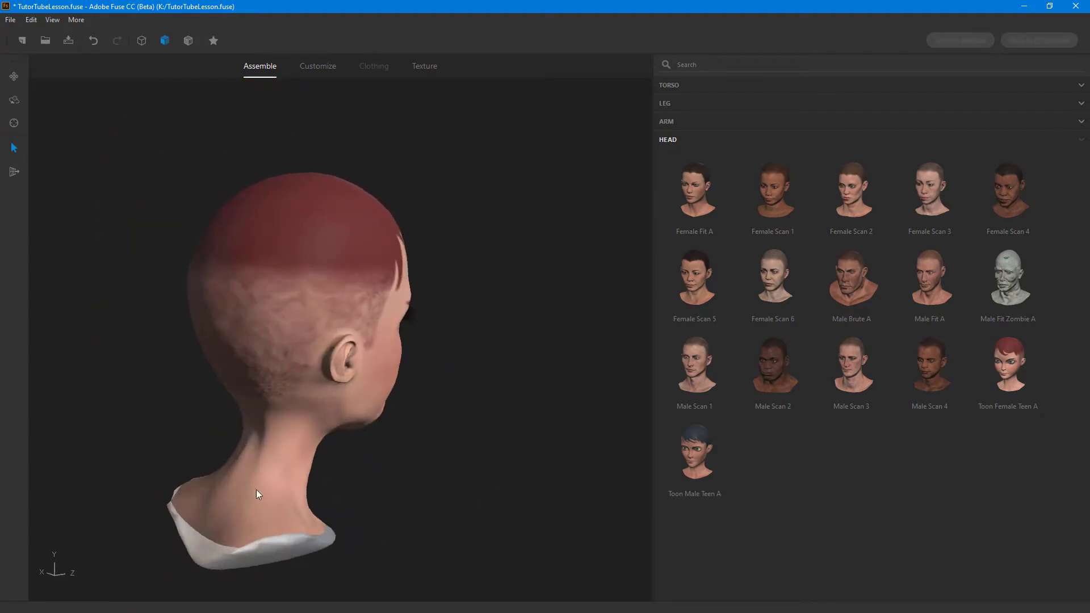
drag(376, 392, 314, 352)
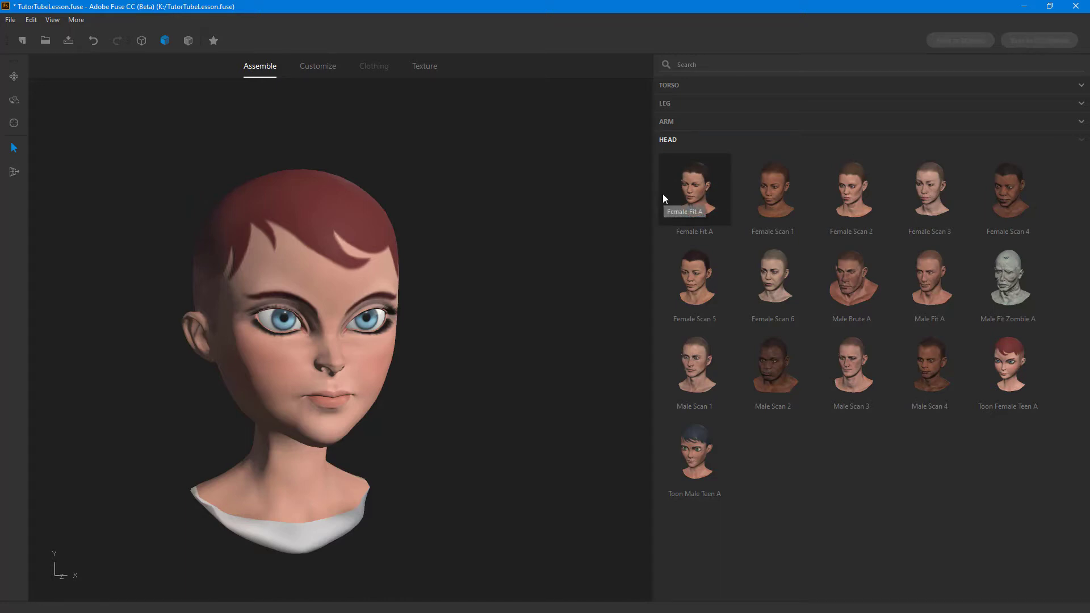
drag(172, 445, 198, 537)
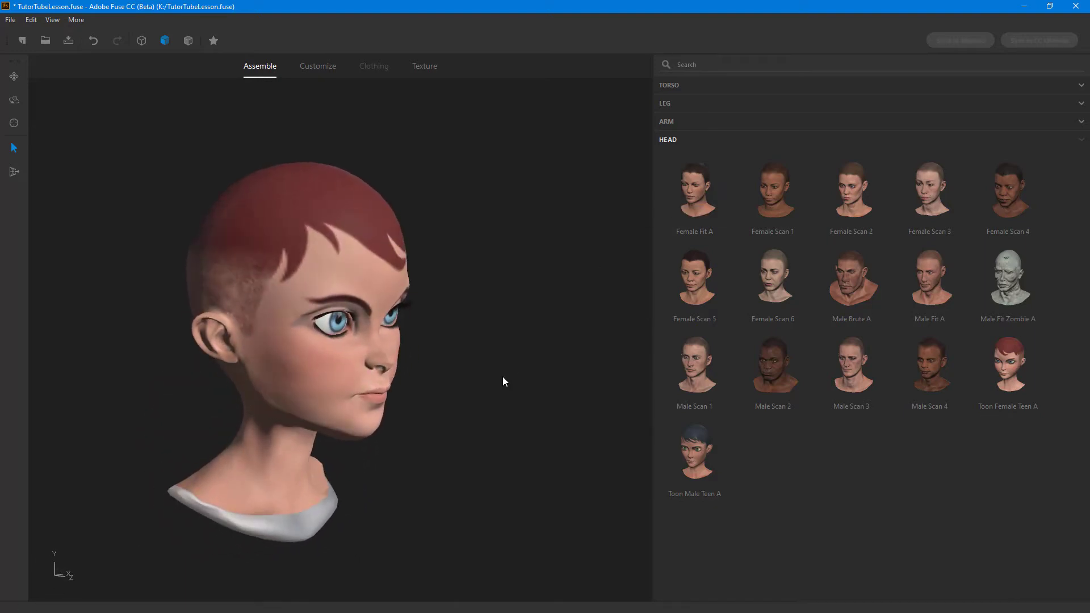